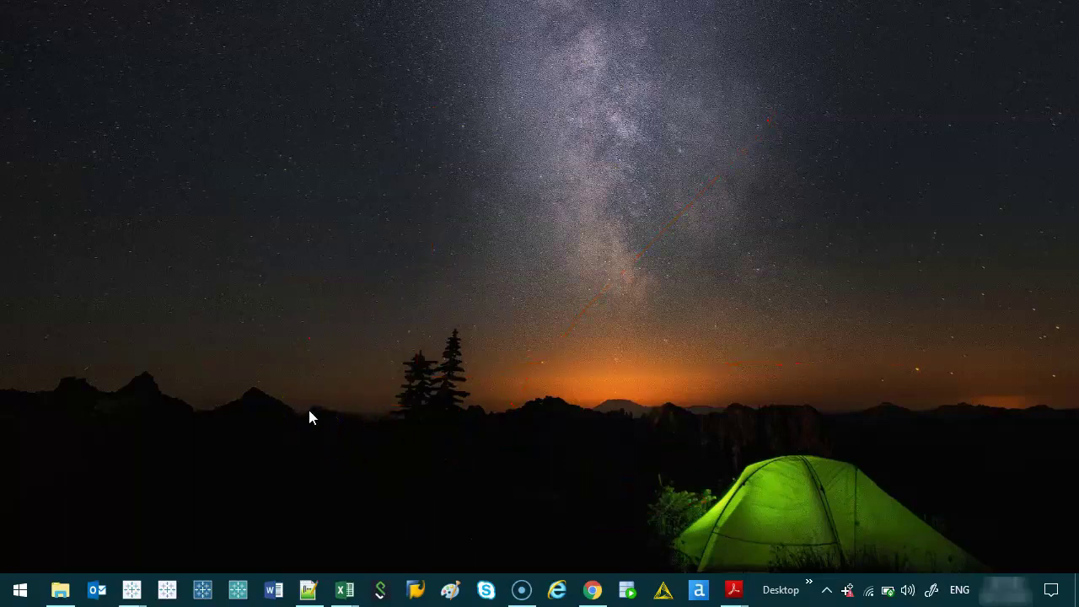
- Switch to the Sample Dashboard workbook in Tableau Desktop and review the NBA Salaries dashboard and its three Earnings sheets
mouse_move(143, 581)
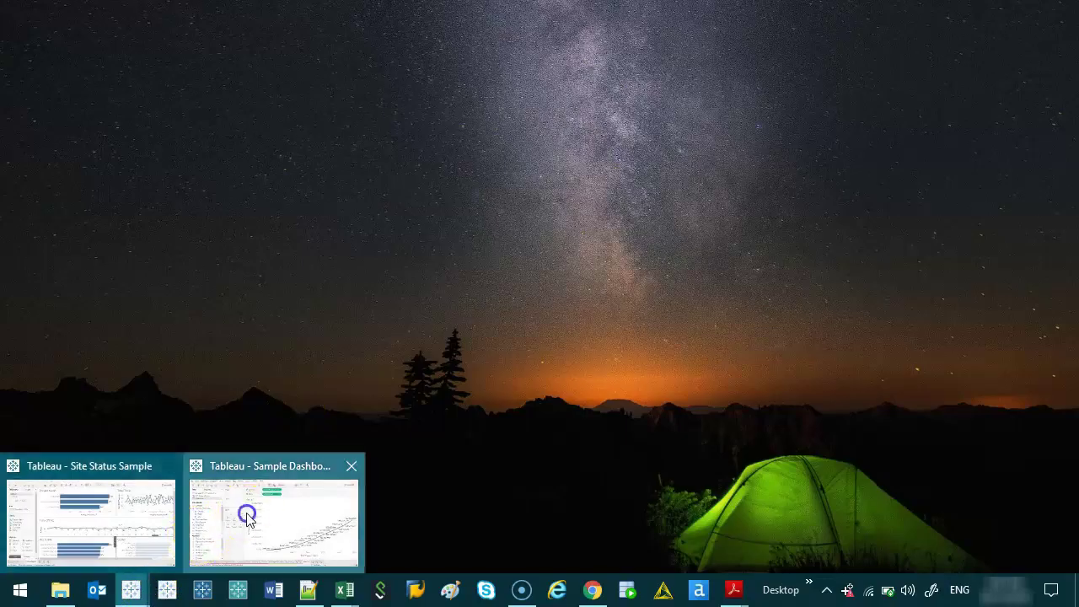
left_click(246, 514)
left_click(155, 544)
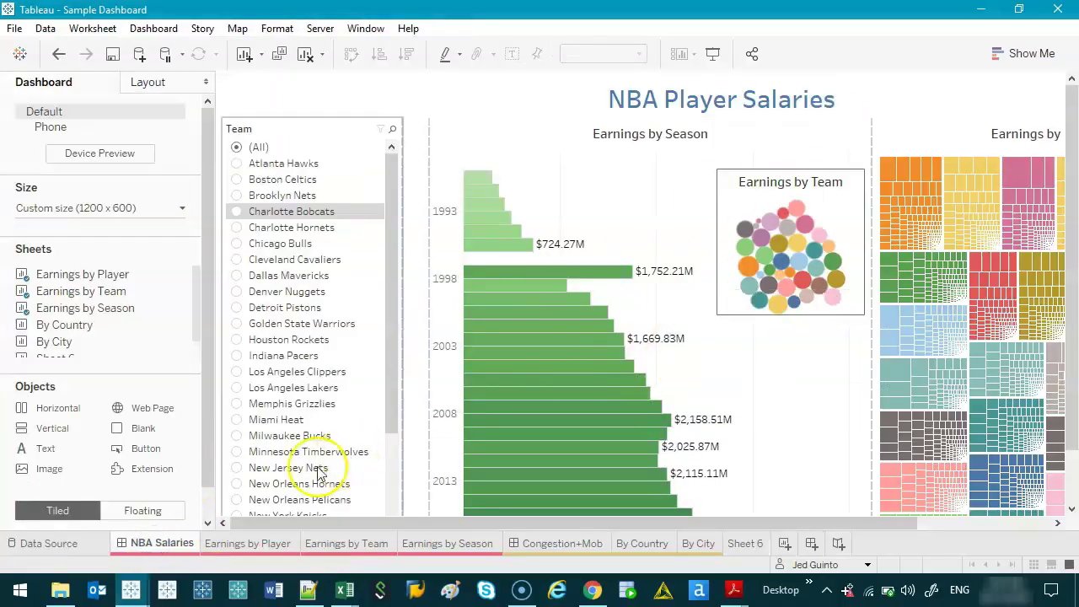
left_click(252, 546)
left_click(344, 547)
left_click(445, 545)
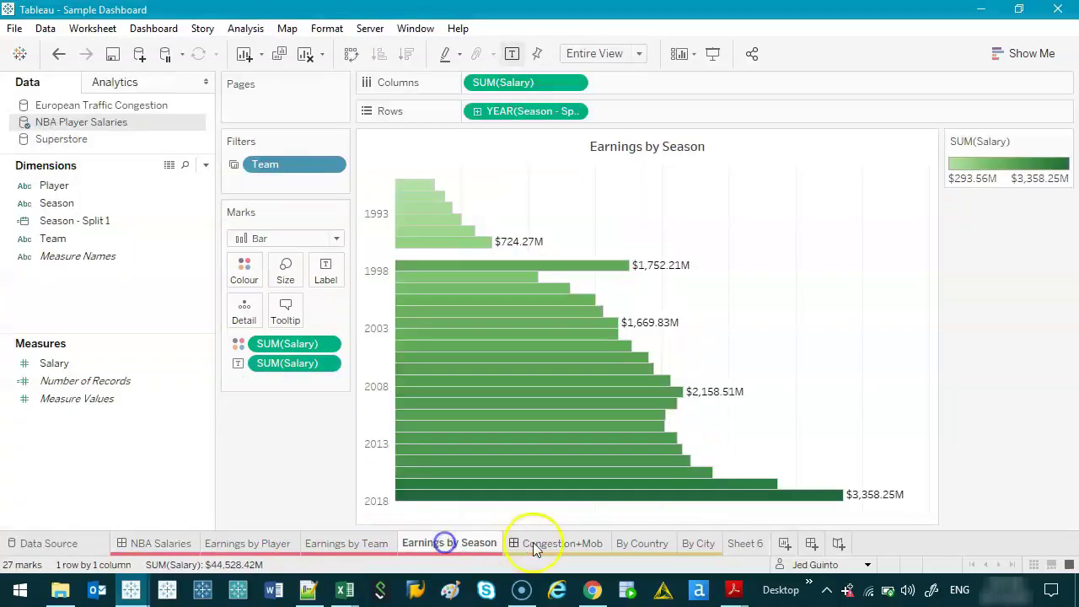
- Switch to Tableau Online in Chrome and open the Budget project to examine its published content
left_click(593, 590)
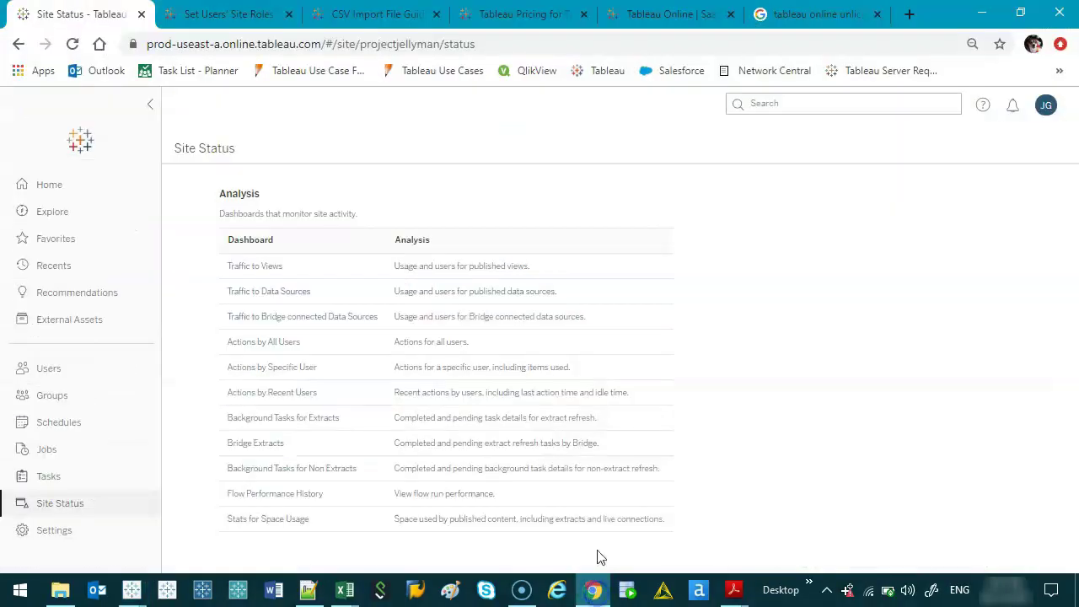
left_click(64, 217)
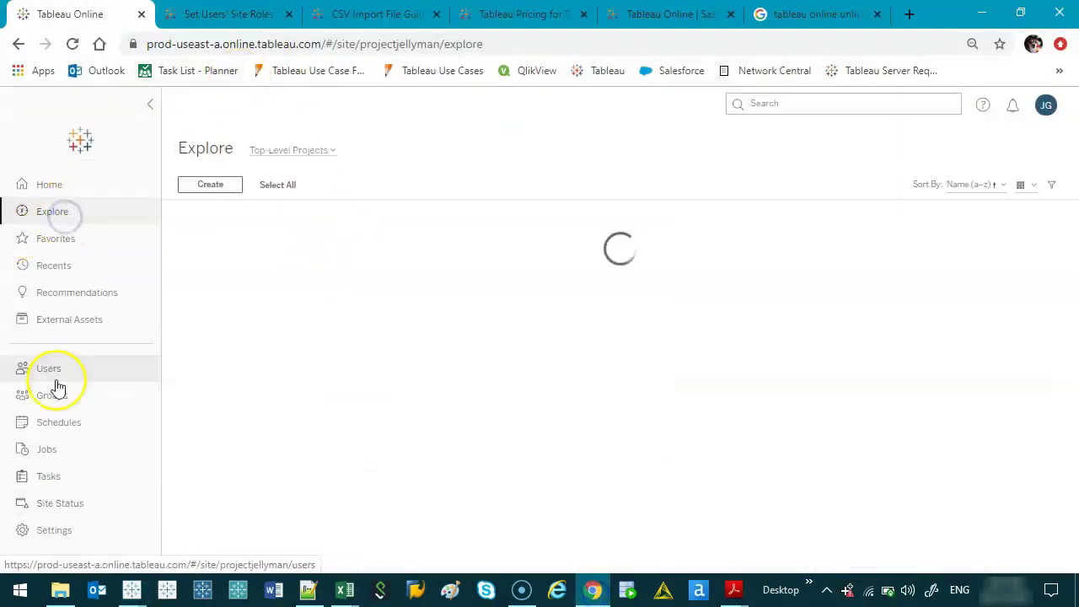
left_click(255, 285)
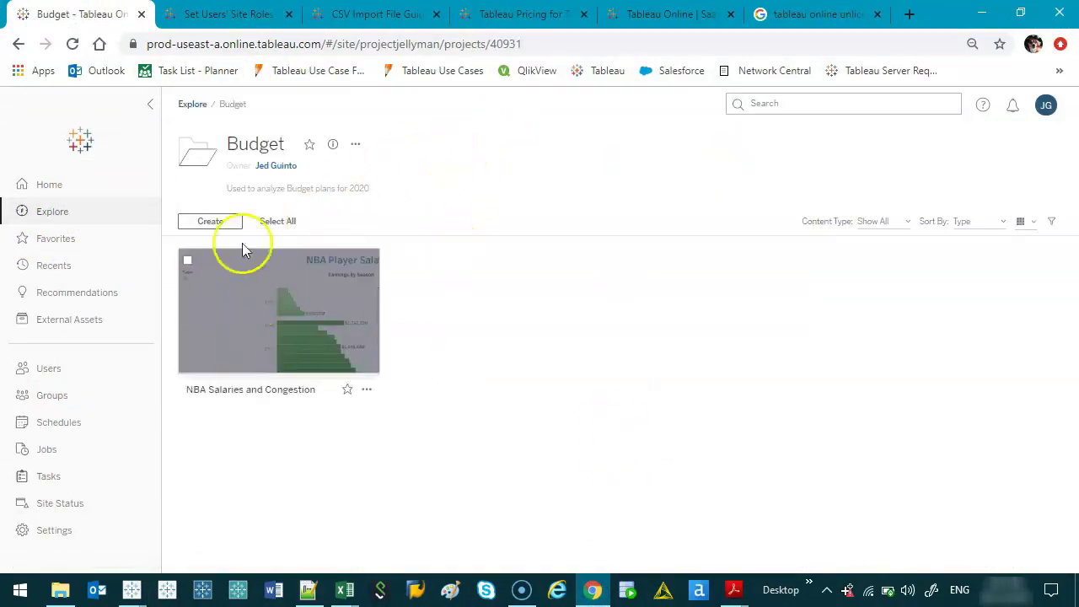
mouse_move(282, 337)
mouse_move(412, 252)
left_mouse_down()
mouse_move(418, 380)
mouse_move(597, 374)
mouse_move(535, 248)
mouse_move(392, 231)
left_mouse_up()
key("Escape")
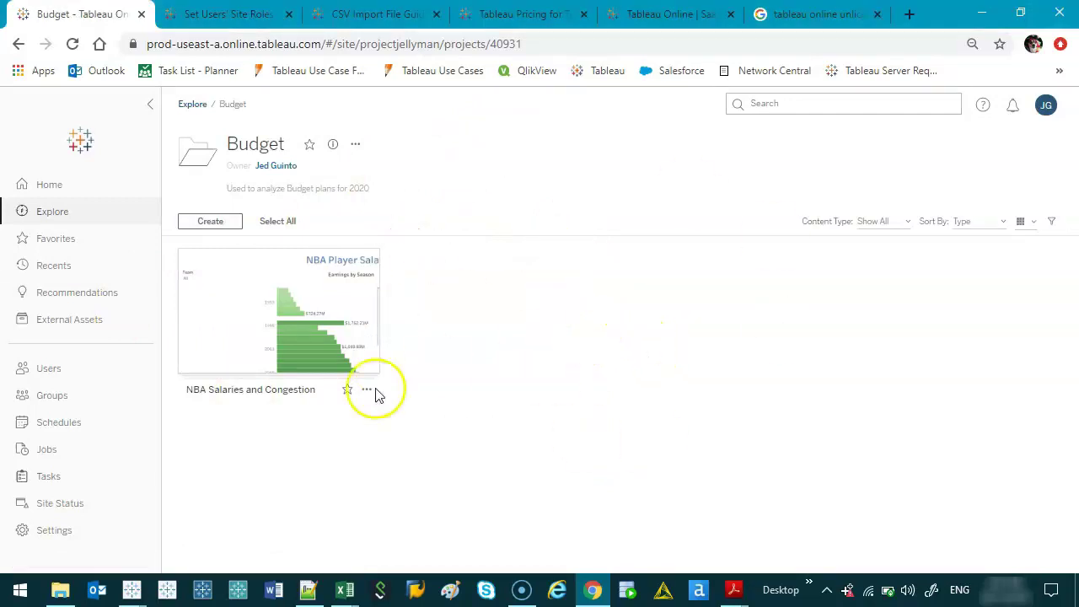
mouse_move(299, 319)
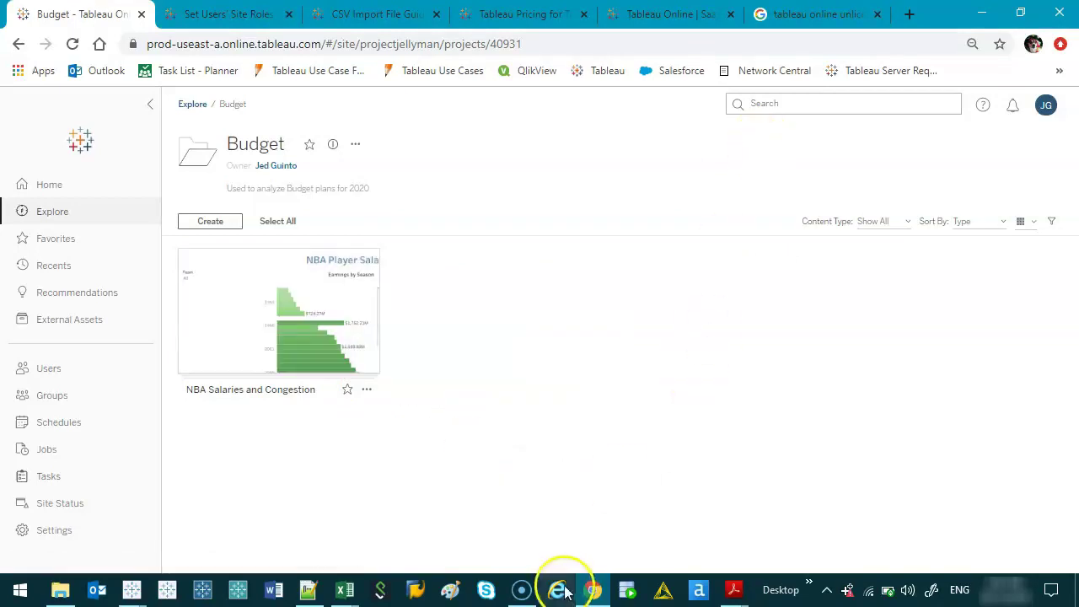
- Switch back to the Sample Dashboard workbook in Tableau Desktop, add a new worksheet and view the fields of each data source
left_click(131, 590)
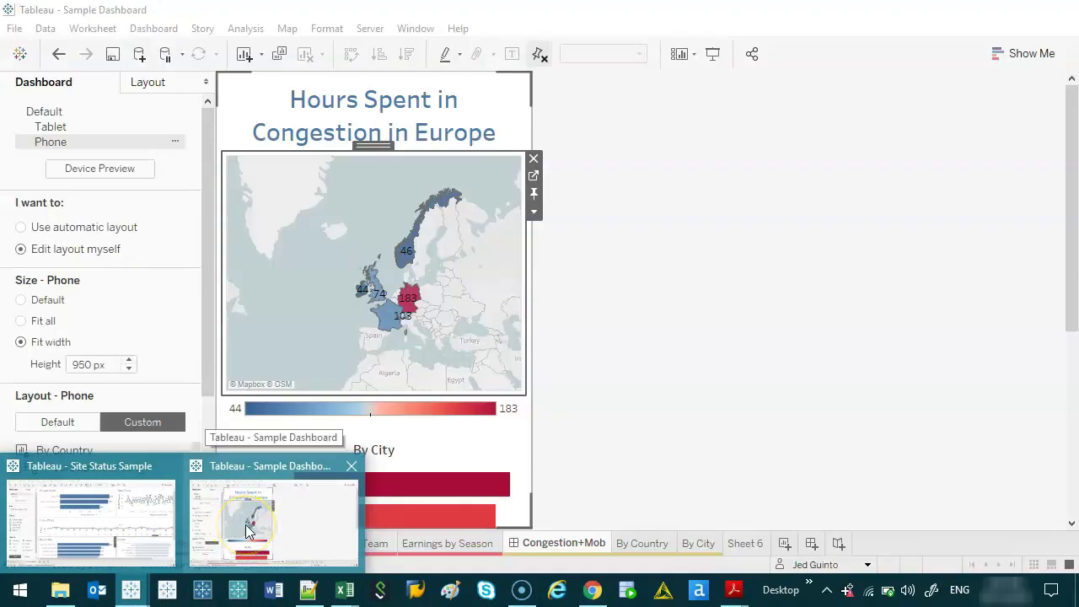
left_click(247, 529)
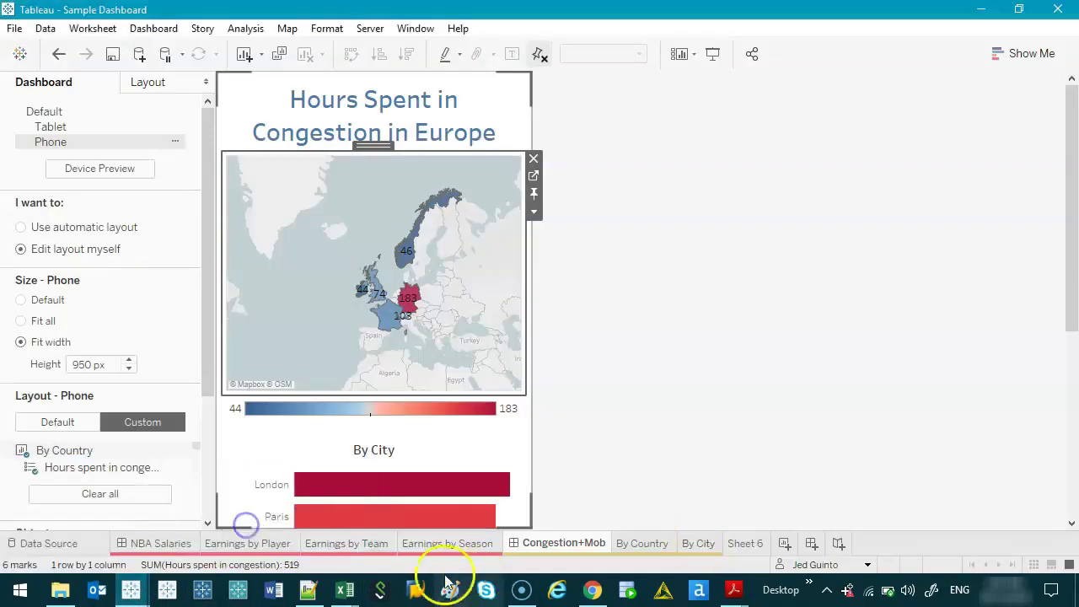
left_click(748, 544)
left_click(783, 544)
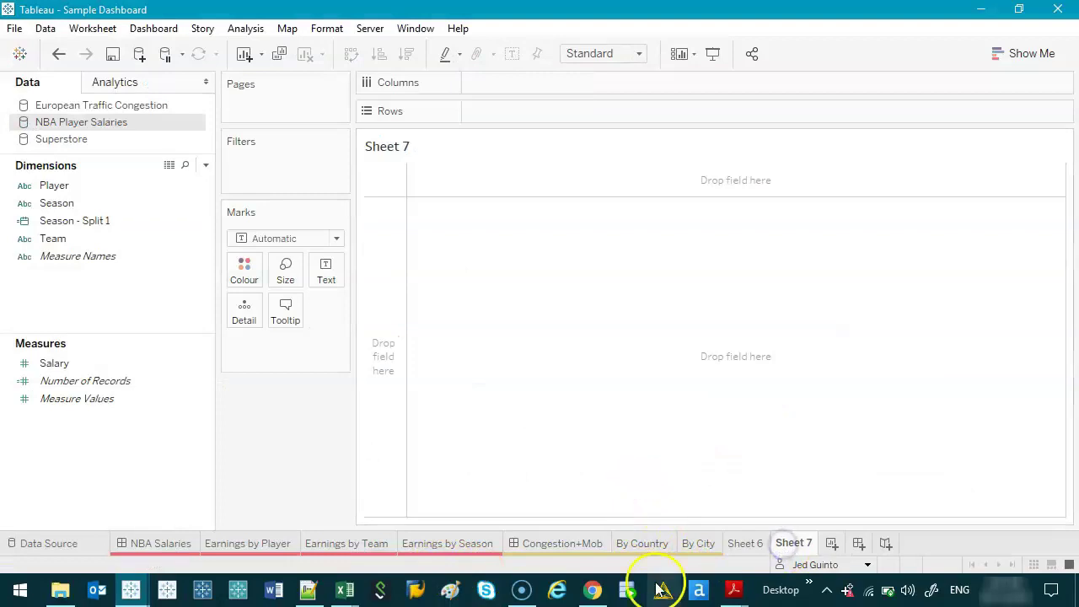
left_click(84, 106)
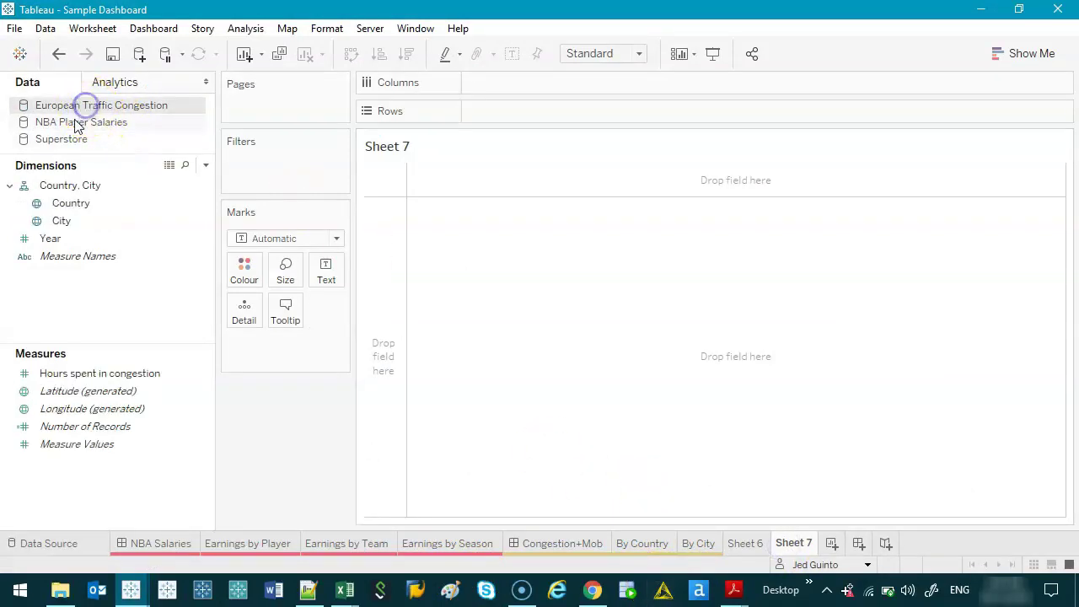
left_click(74, 121)
left_click(68, 139)
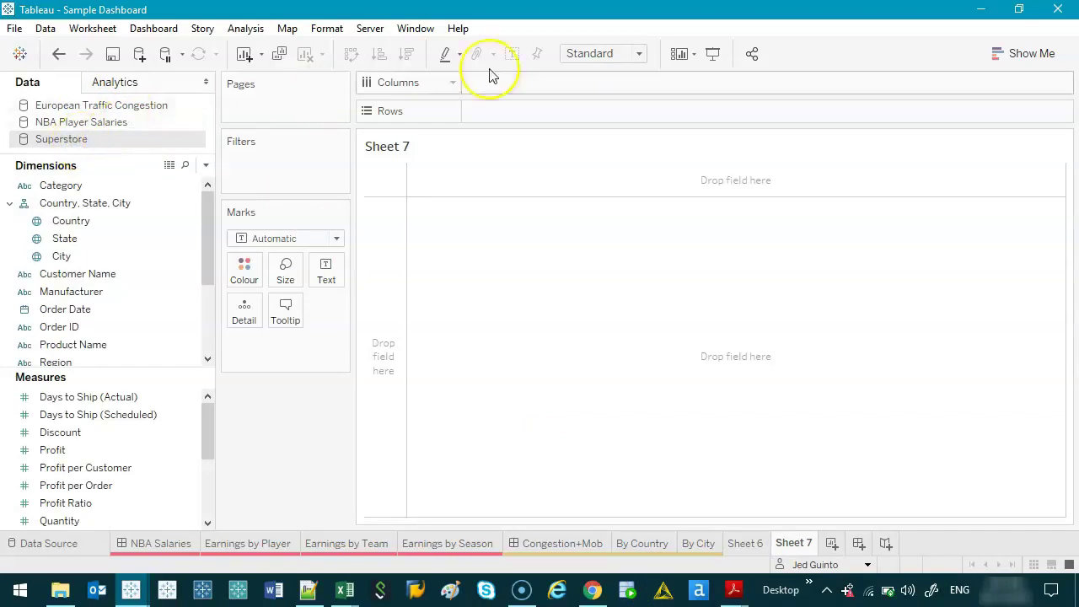
- Start publishing the NBA Player Salaries data source to Tableau Online and review the publishing options
left_click(370, 28)
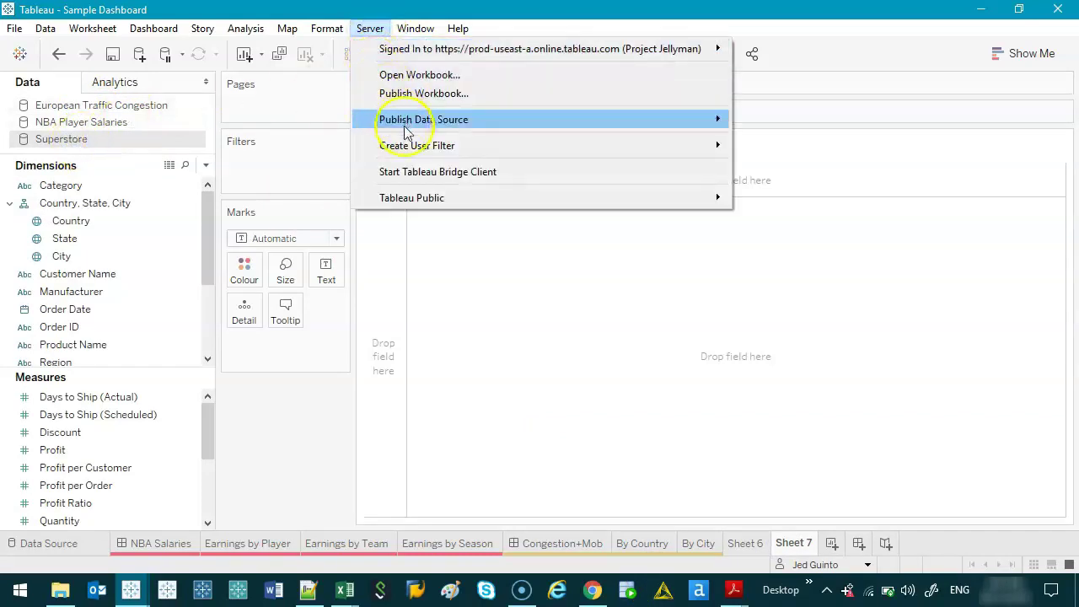
mouse_move(407, 126)
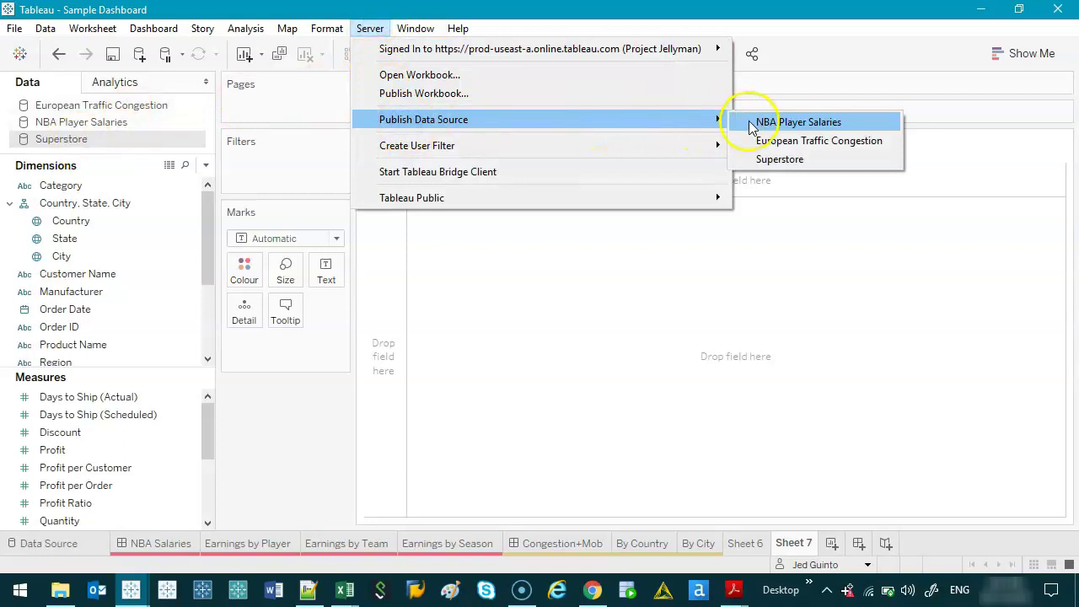
left_click(753, 124)
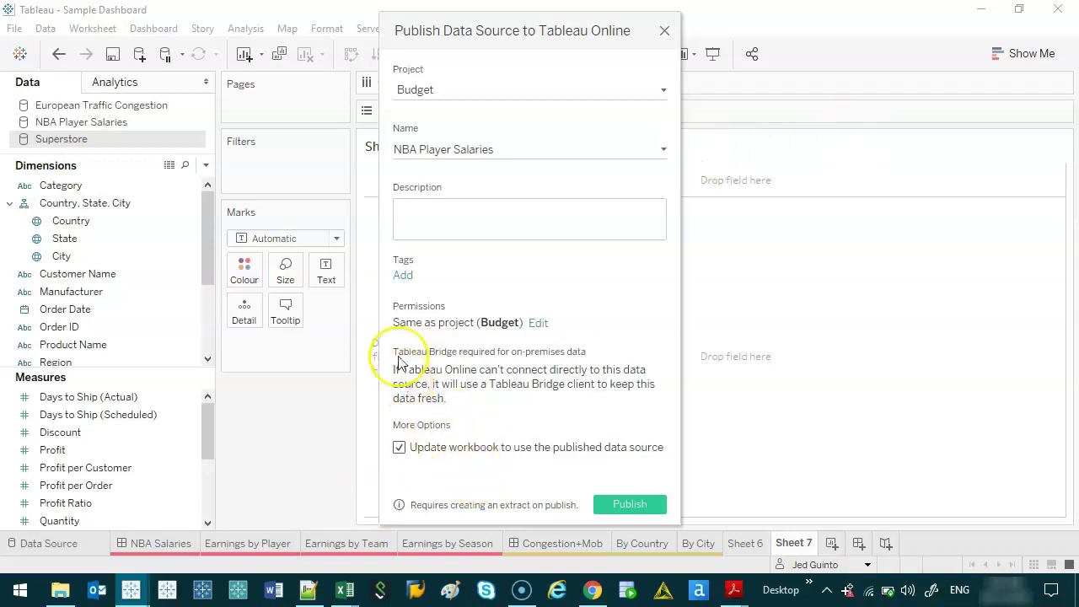
mouse_move(402, 307)
left_mouse_down()
mouse_move(423, 341)
mouse_move(493, 366)
mouse_move(677, 357)
mouse_move(660, 383)
left_mouse_up()
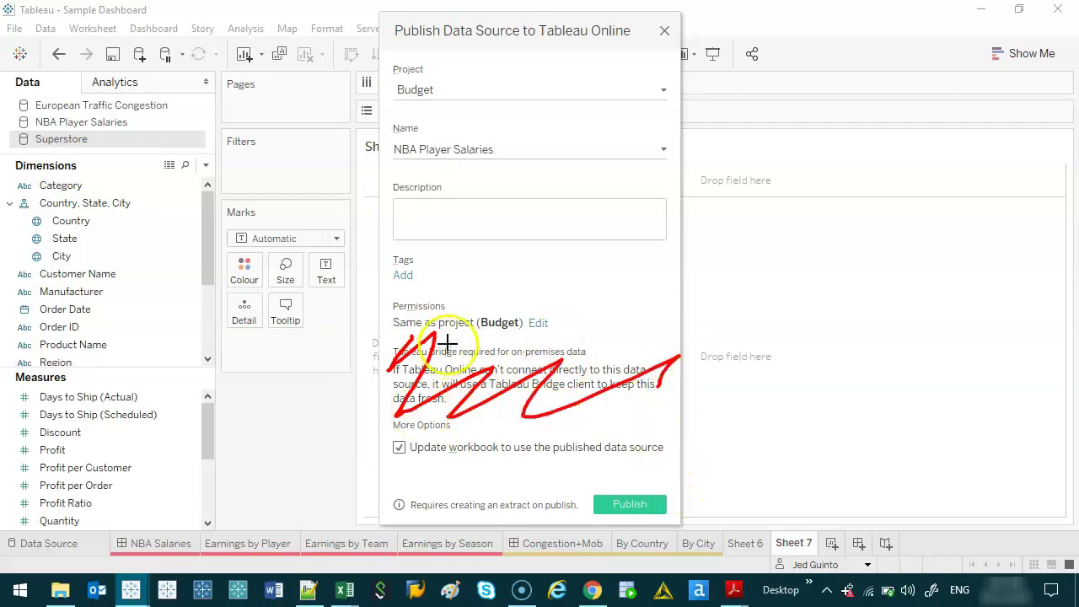
key("Escape")
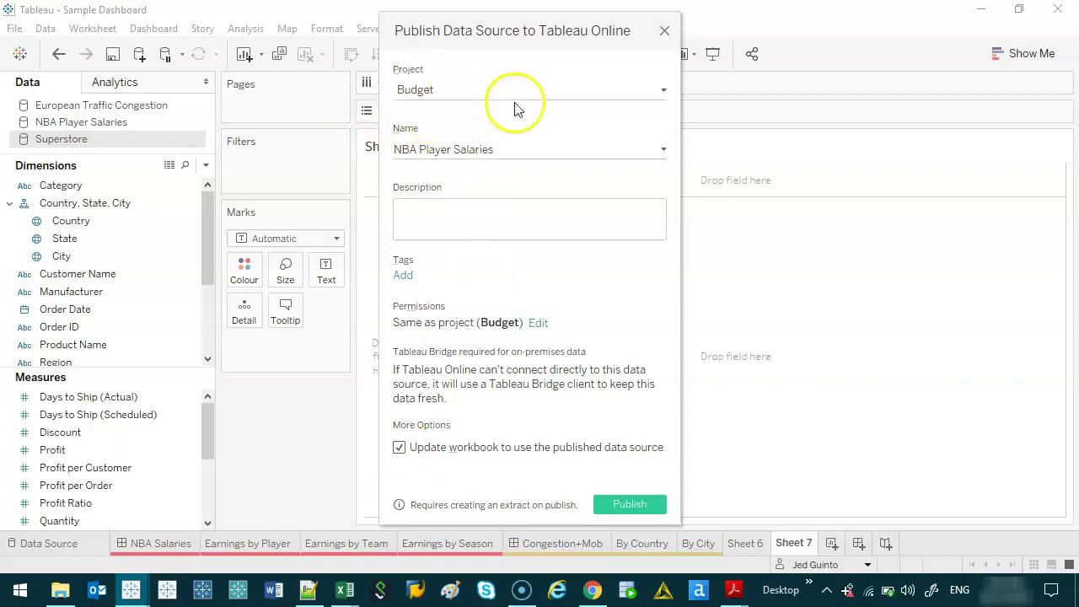
- Publish NBA Player Salaries to the Budget project with the description "Data Source", keeping its name and the workbook update option
left_click(638, 92)
left_click(455, 109)
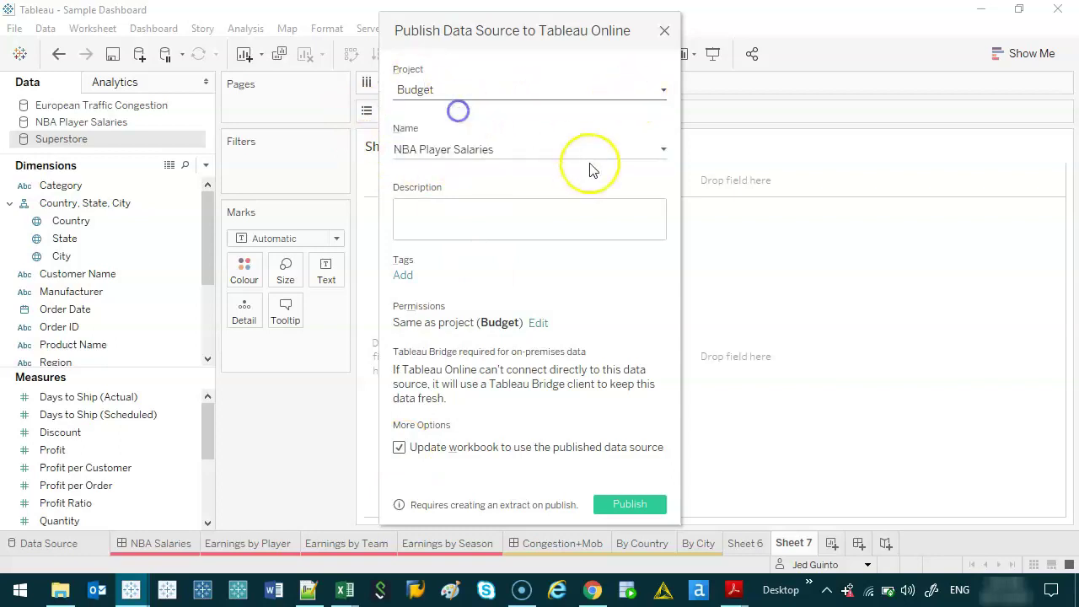
left_click(531, 152)
left_click(662, 149)
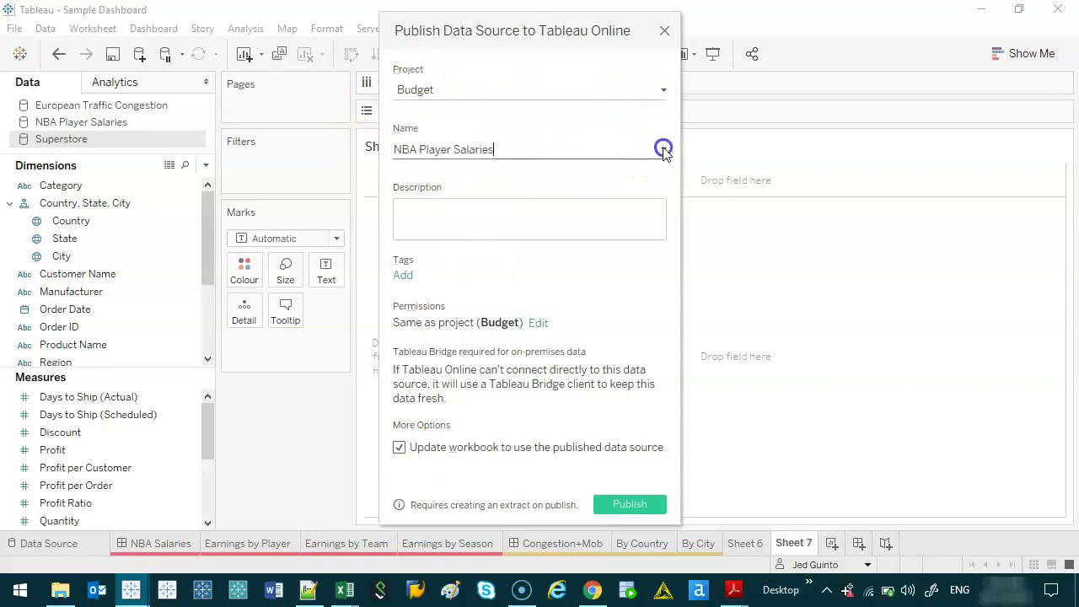
left_click(467, 221)
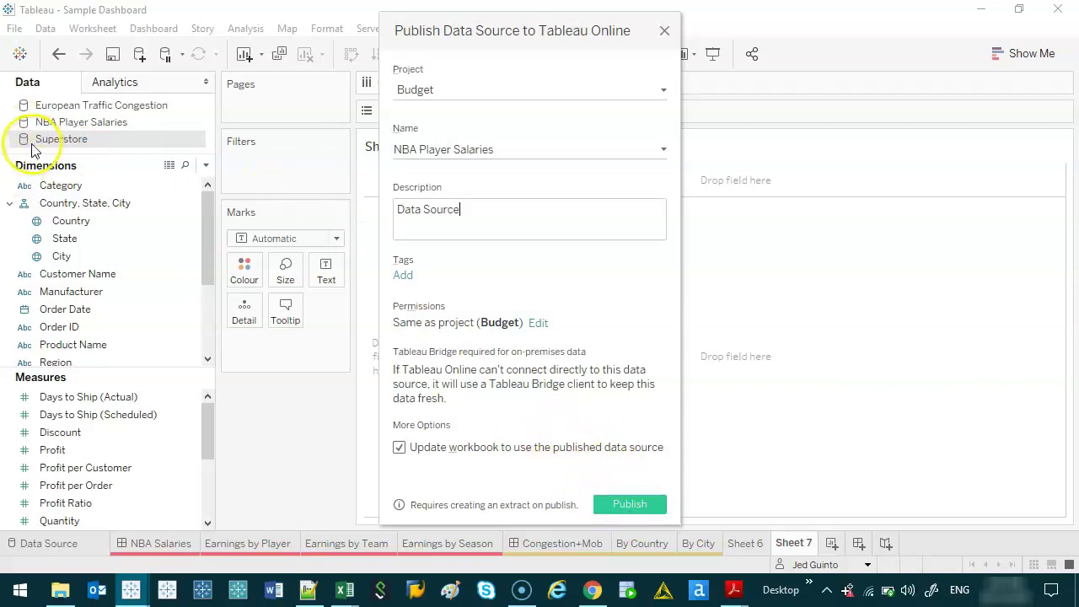
left_click(632, 506)
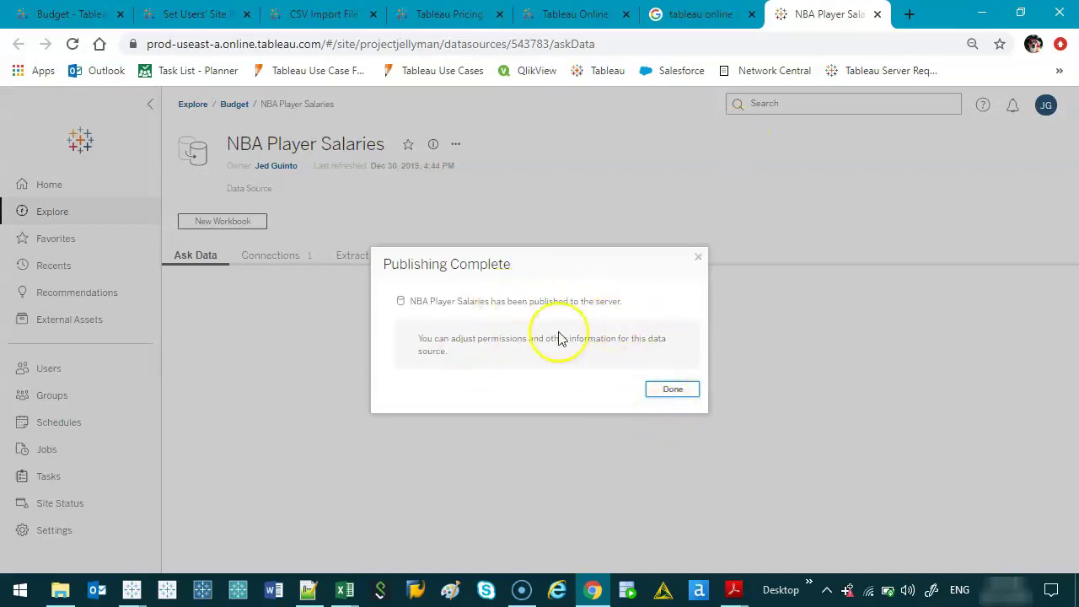
- Dismiss the publishing confirmation and open the Budget project to compare the published workbook and data source
left_click(680, 390)
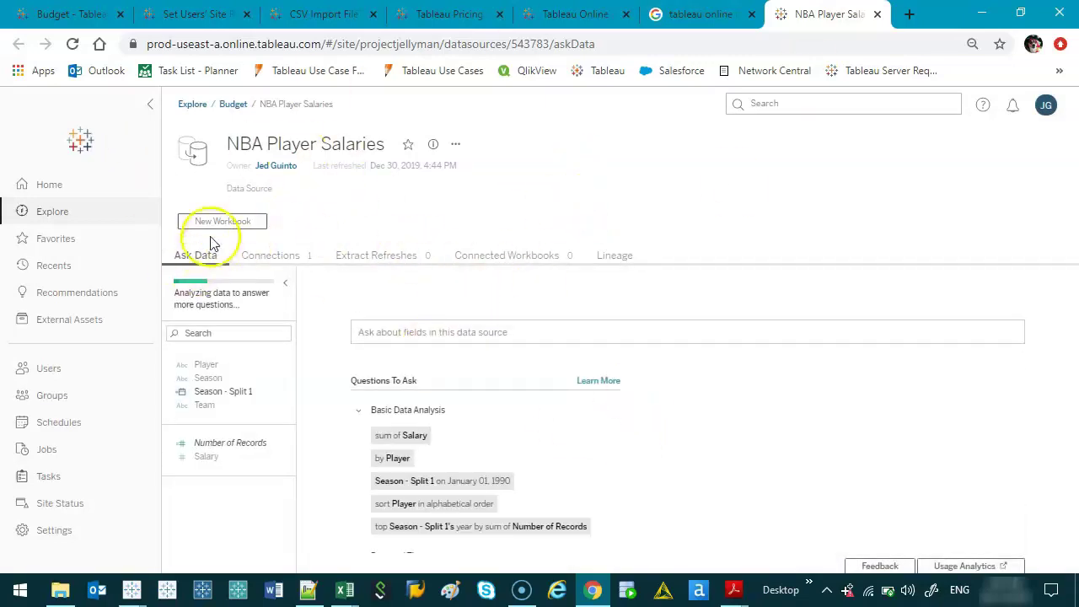
left_click(233, 109)
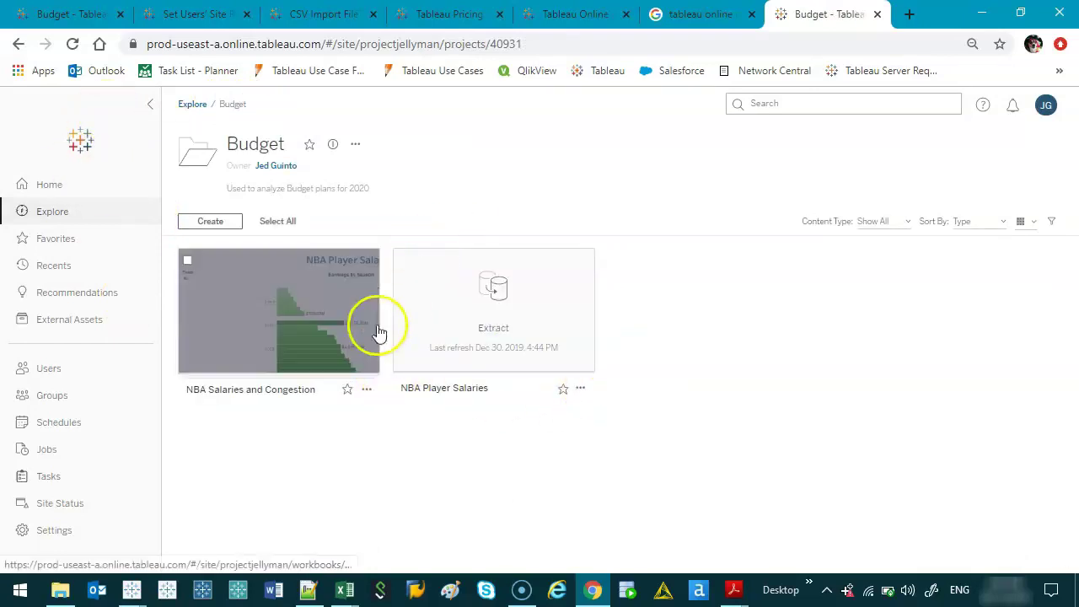
mouse_move(333, 248)
left_mouse_down()
mouse_move(272, 241)
mouse_move(194, 270)
left_mouse_up()
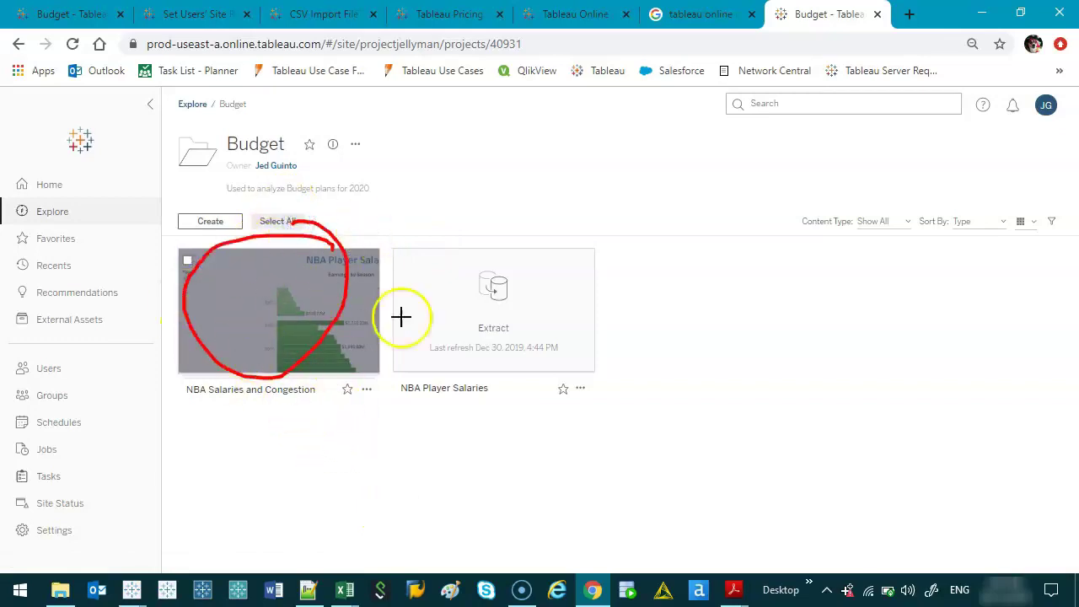
mouse_move(291, 222)
left_mouse_down()
mouse_move(337, 245)
mouse_move(438, 241)
mouse_move(430, 257)
left_mouse_up()
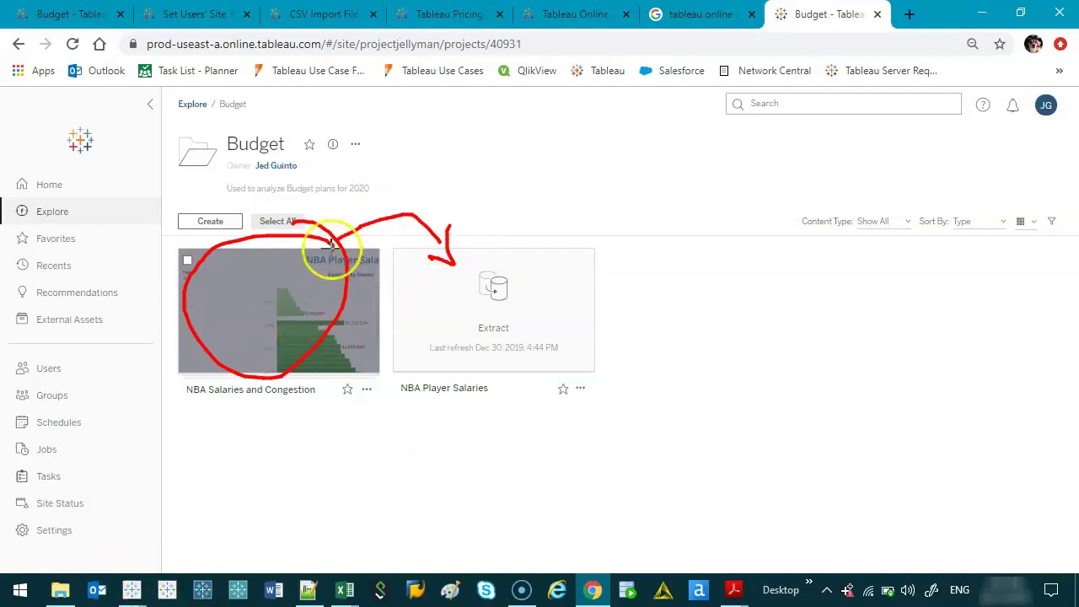
key("Escape")
- Return to the Sample Dashboard workbook in Tableau Desktop and publish the European Traffic Congestion data source to the Budget project
mouse_move(132, 589)
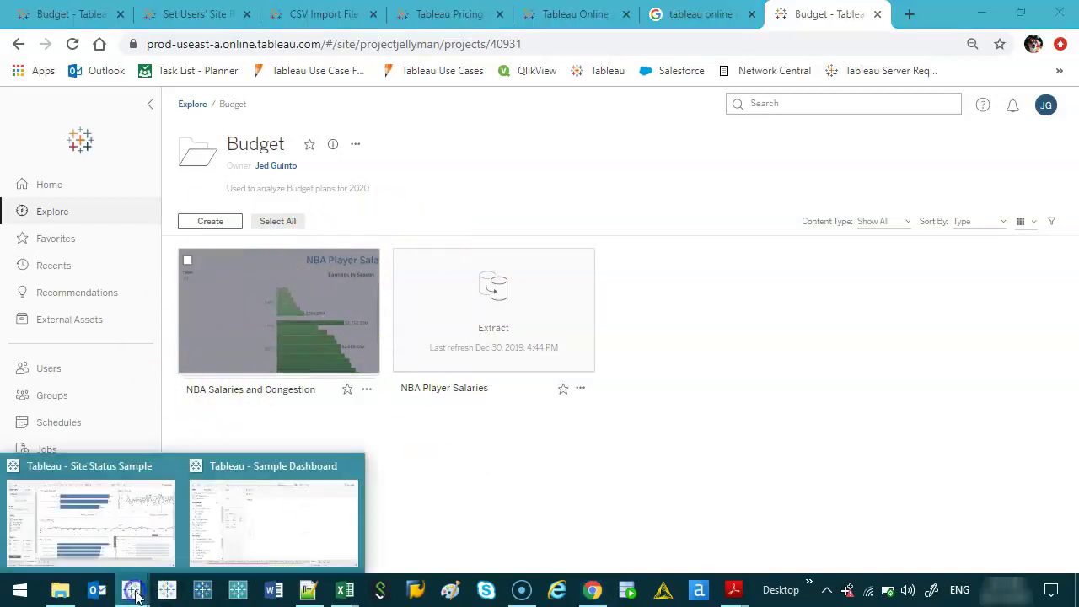
left_click(234, 545)
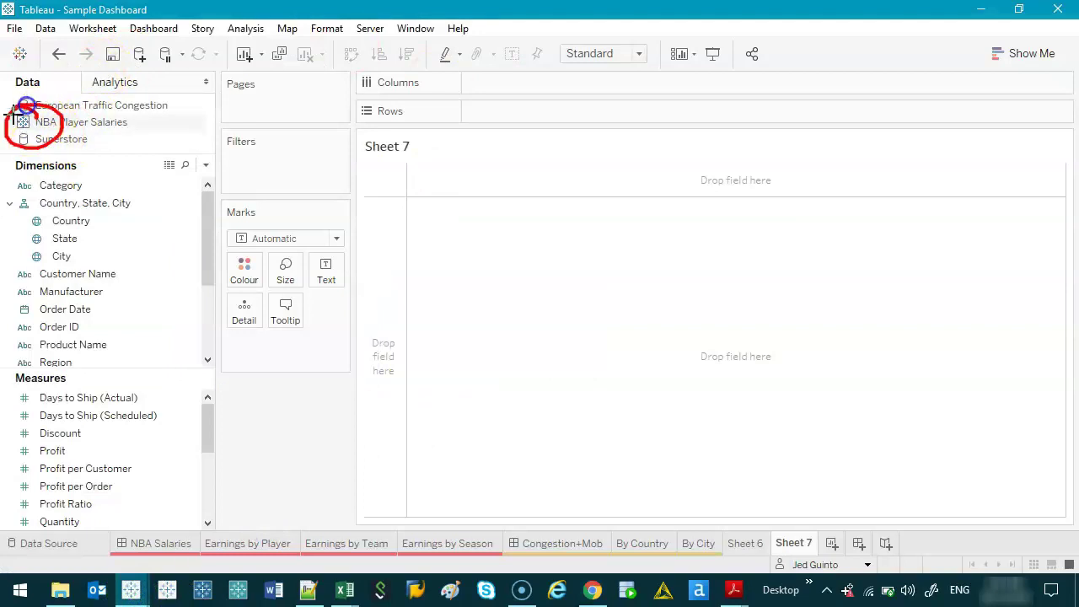
key("Escape")
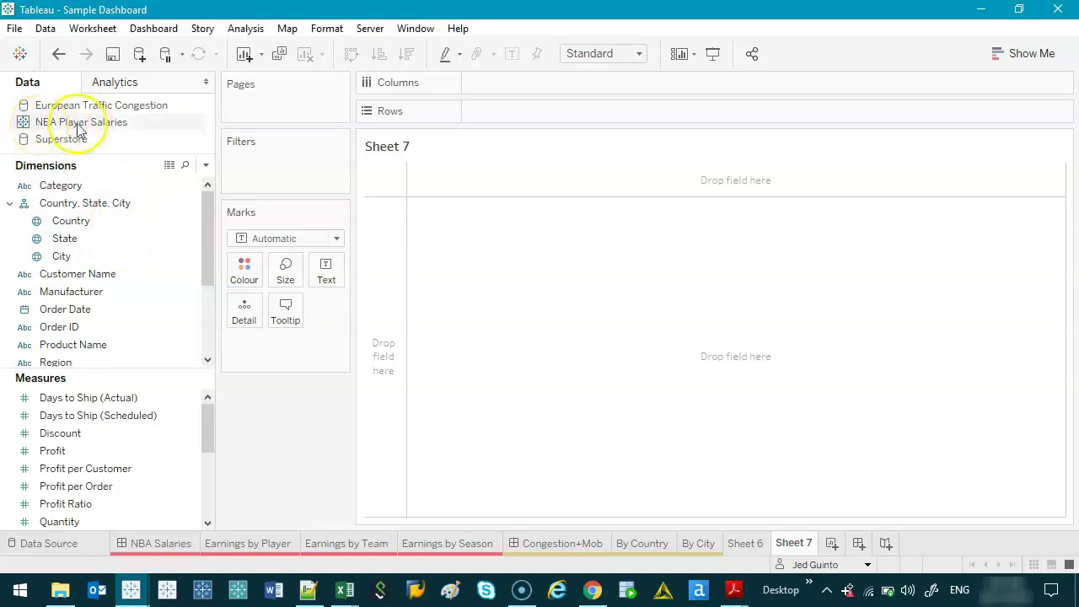
left_click(370, 28)
left_click(413, 119)
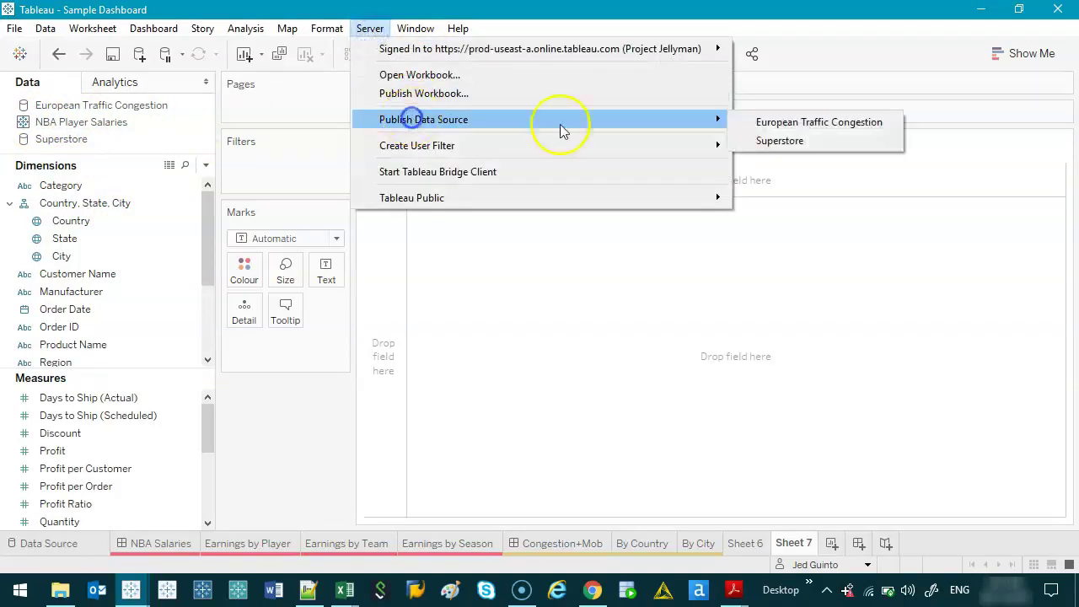
left_click(833, 122)
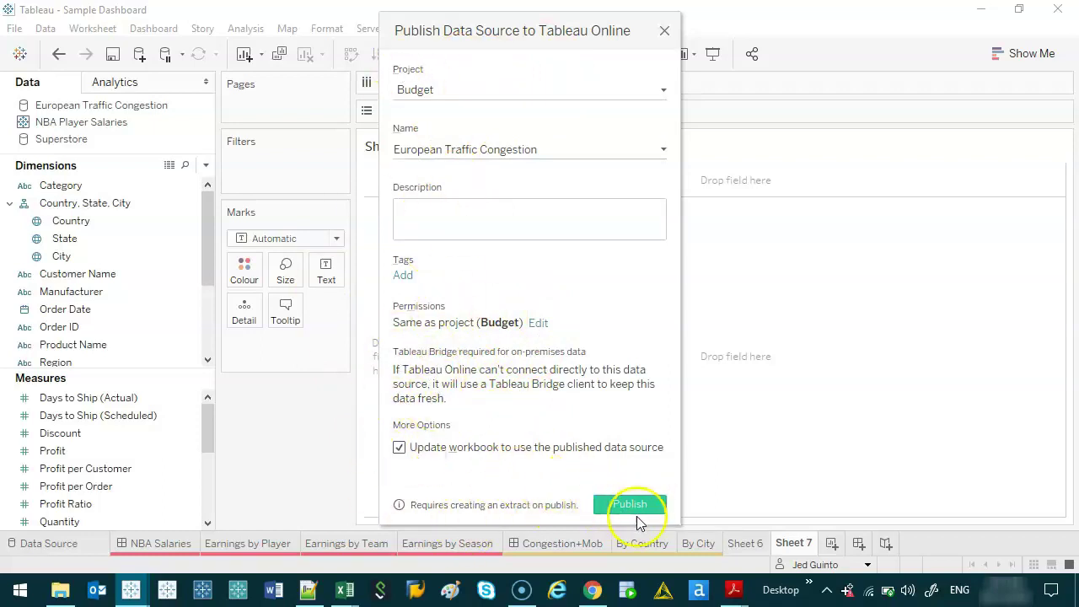
left_click(631, 506)
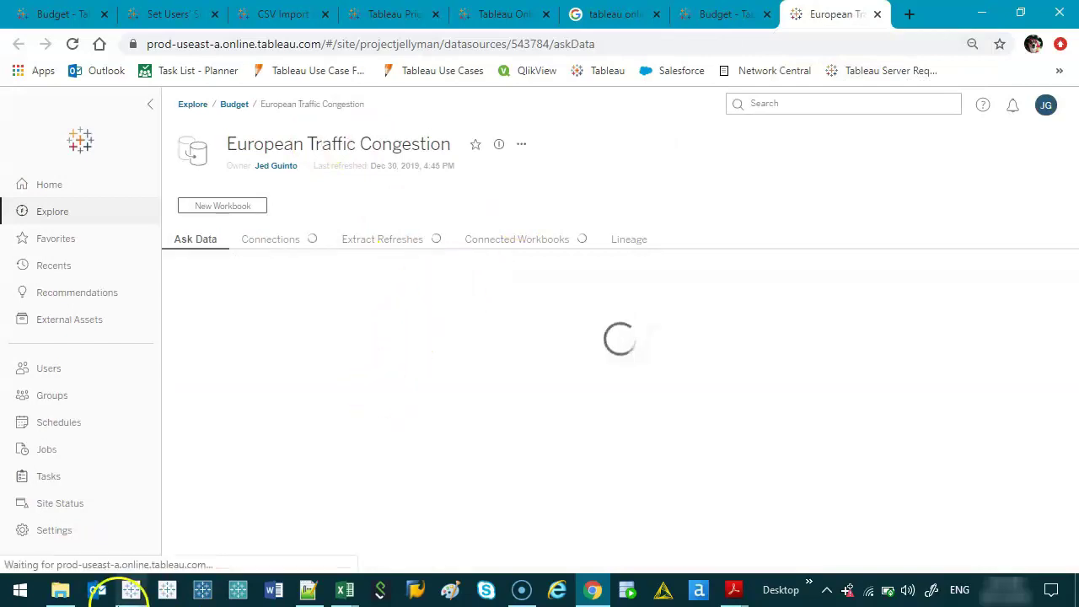
- Return to the Sample Dashboard workbook in Tableau Desktop and publish the Superstore data source to the Budget project
mouse_move(130, 591)
left_click(325, 514)
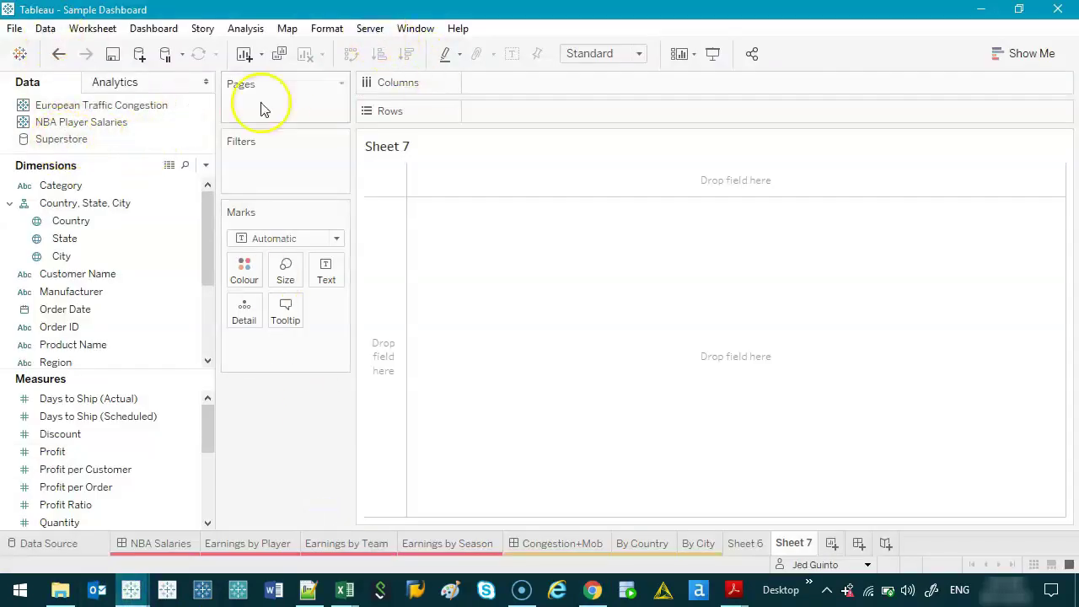
left_click(368, 34)
mouse_move(721, 123)
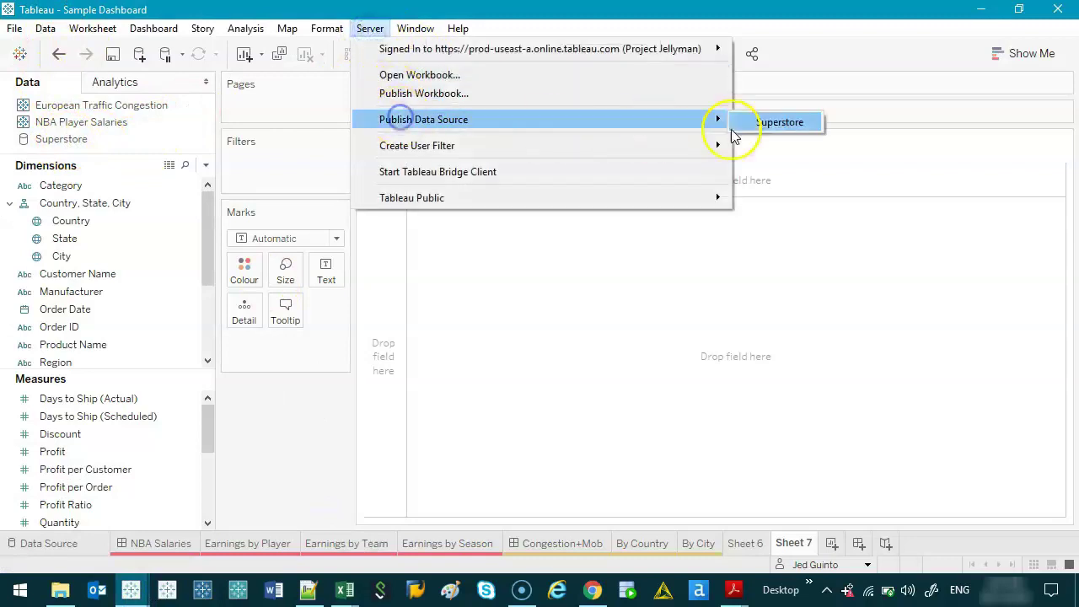
left_click(777, 124)
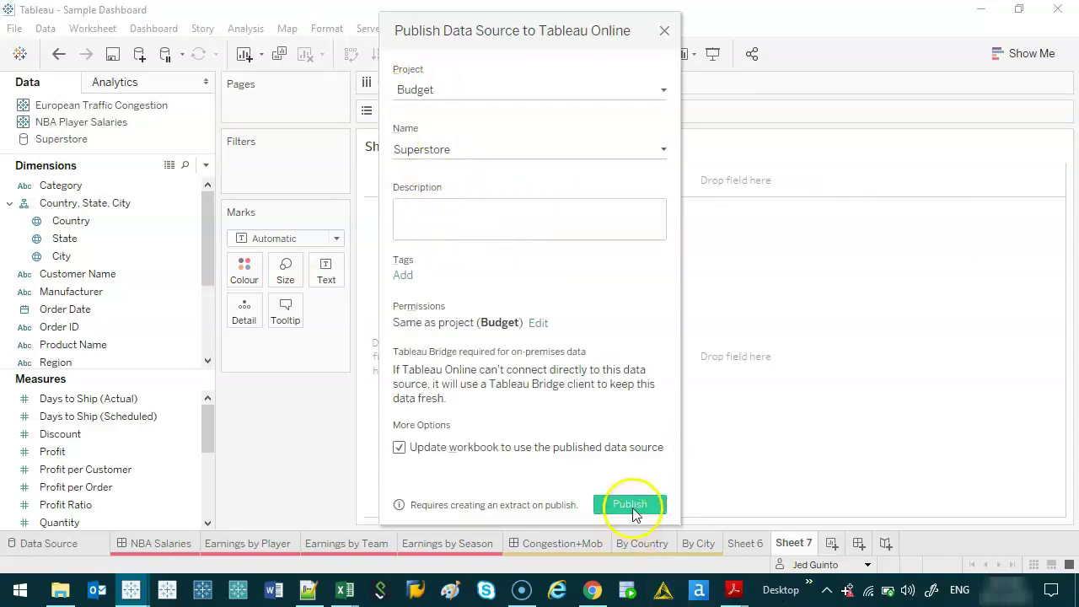
left_click(632, 506)
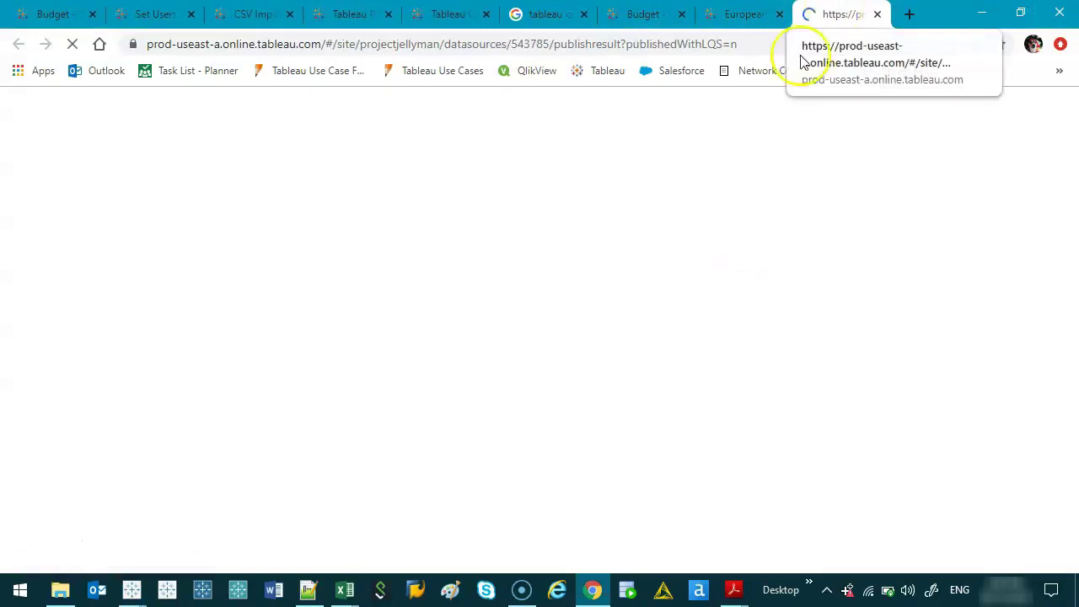
- In the browser, close the European Traffic Congestion page after dismissing any confirmation, and reload the Budget project page
left_click(741, 14)
left_click(673, 389)
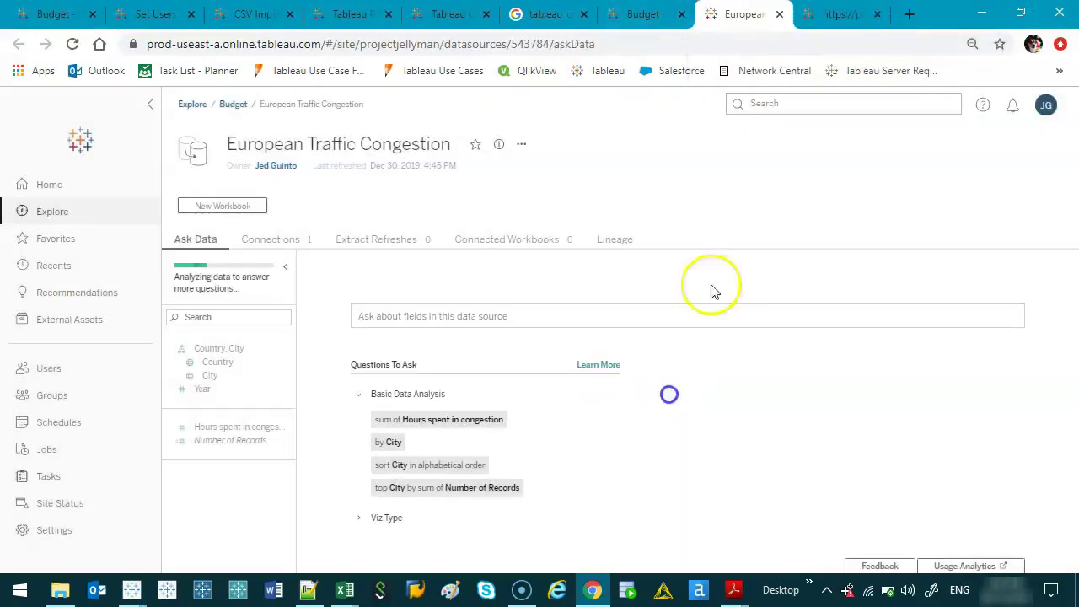
left_click(732, 12)
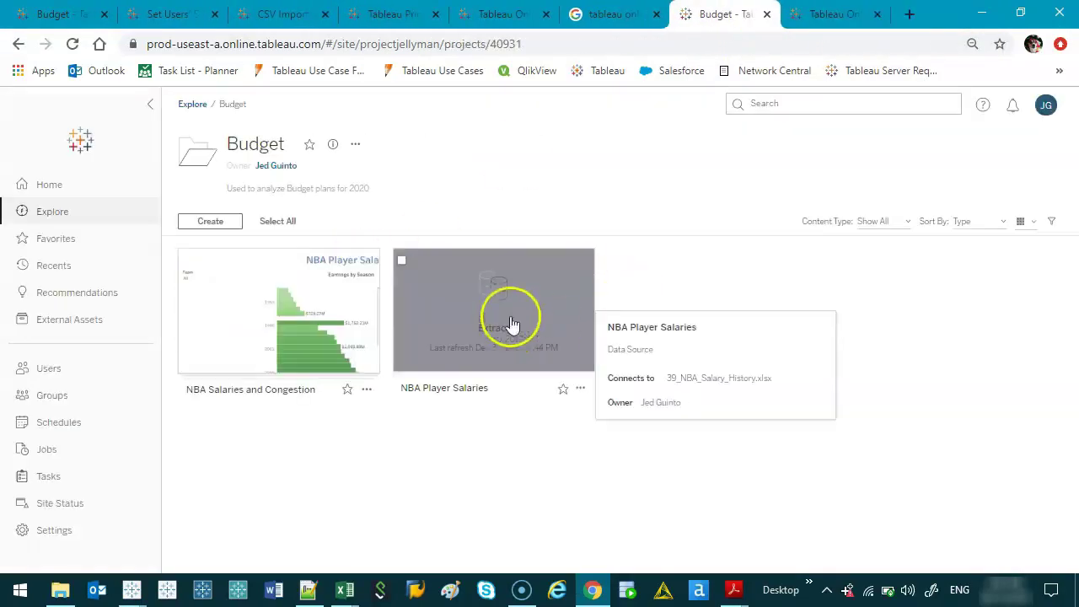
right_click(740, 12)
left_click(776, 41)
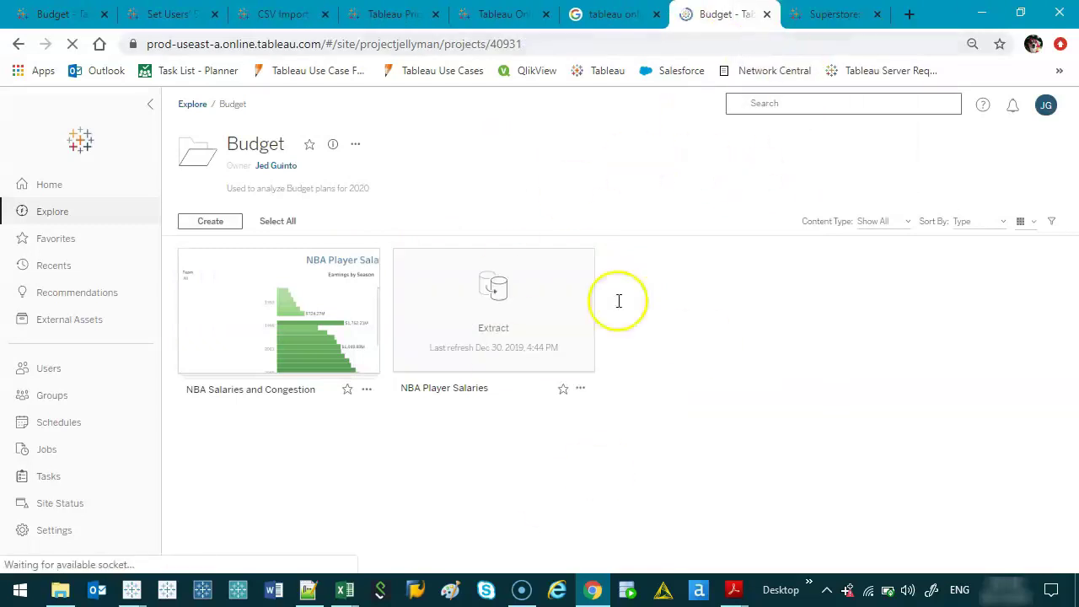
- Dismiss the Superstore publishing confirmation and close that data source's page to return to the Budget project
left_click(830, 14)
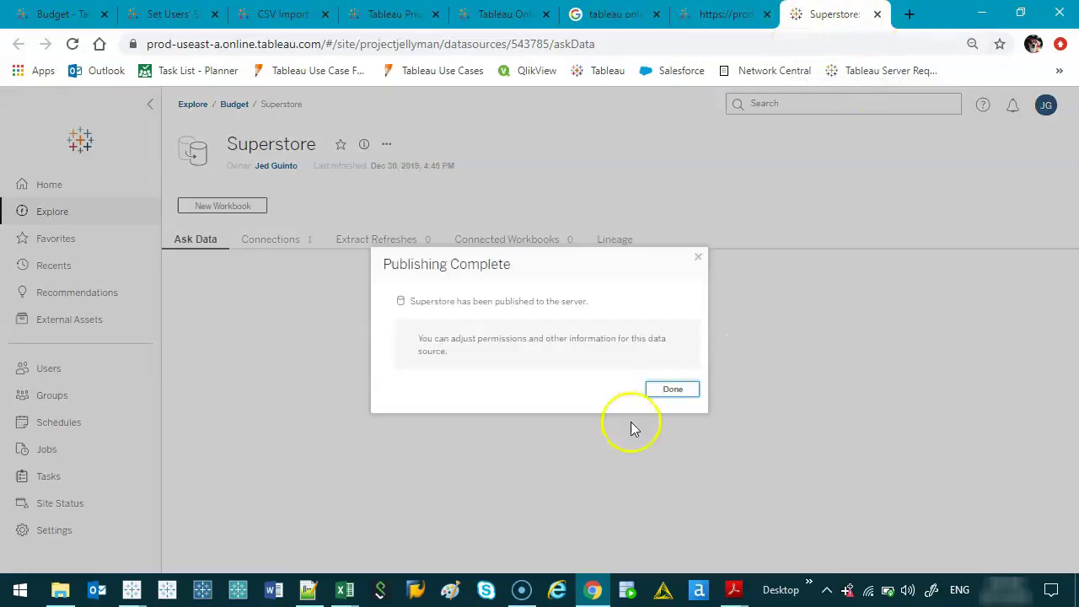
left_click(667, 392)
key("ctrl+w")
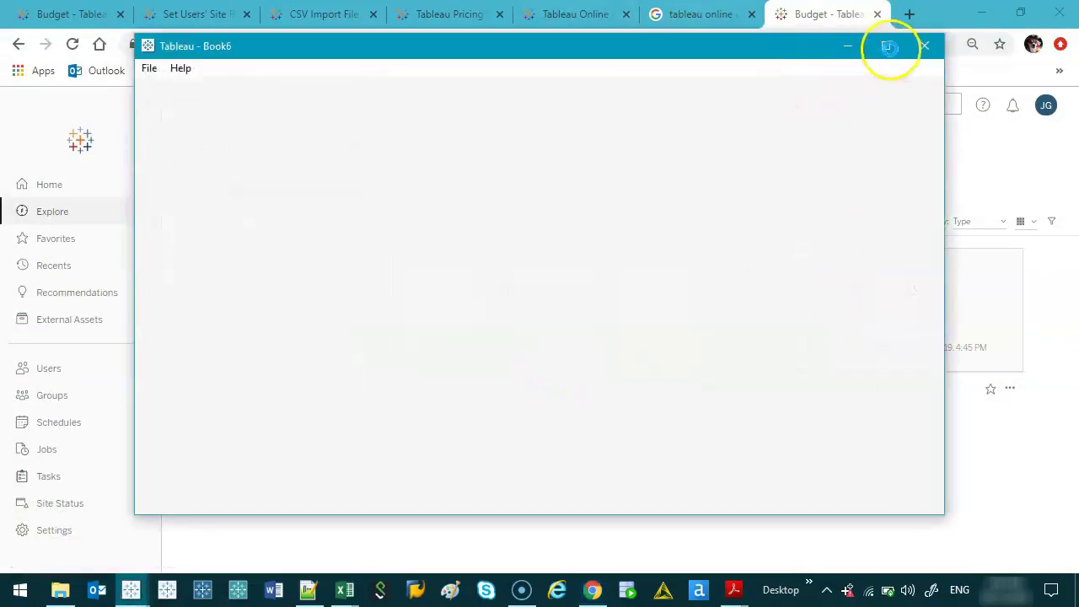
- Close the Tableau update prompt without installing and maximize the new, empty Tableau Desktop workbook window
left_click(884, 45)
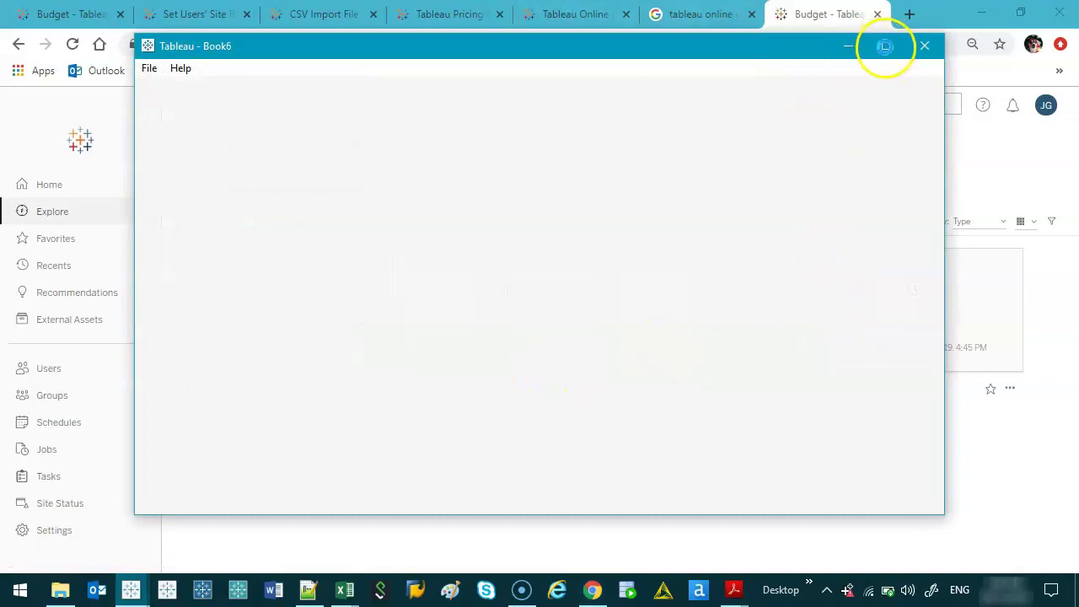
left_click(735, 212)
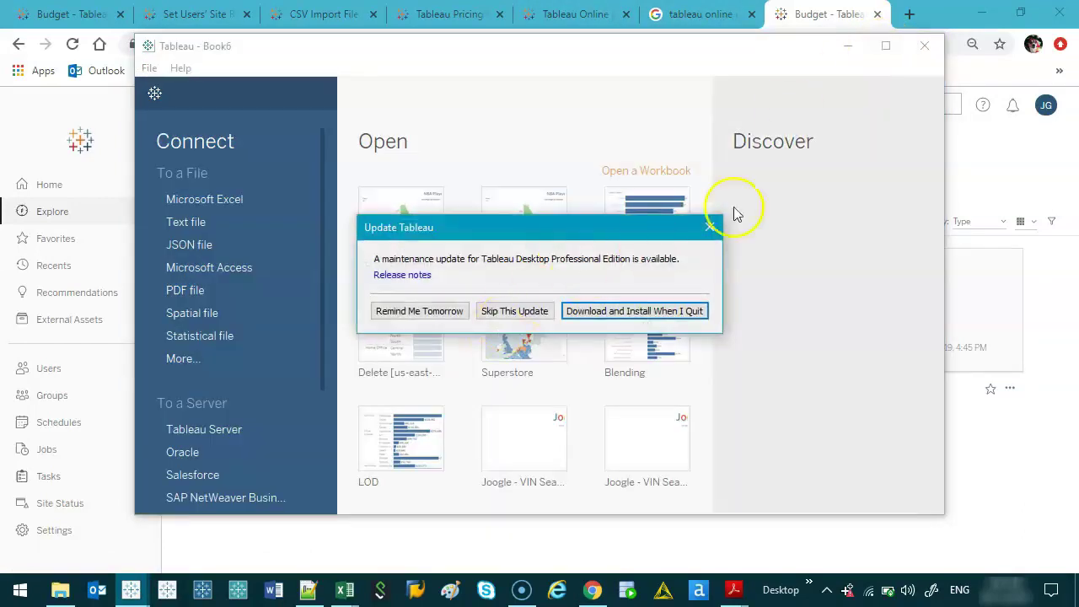
left_click(709, 226)
left_click(718, 133)
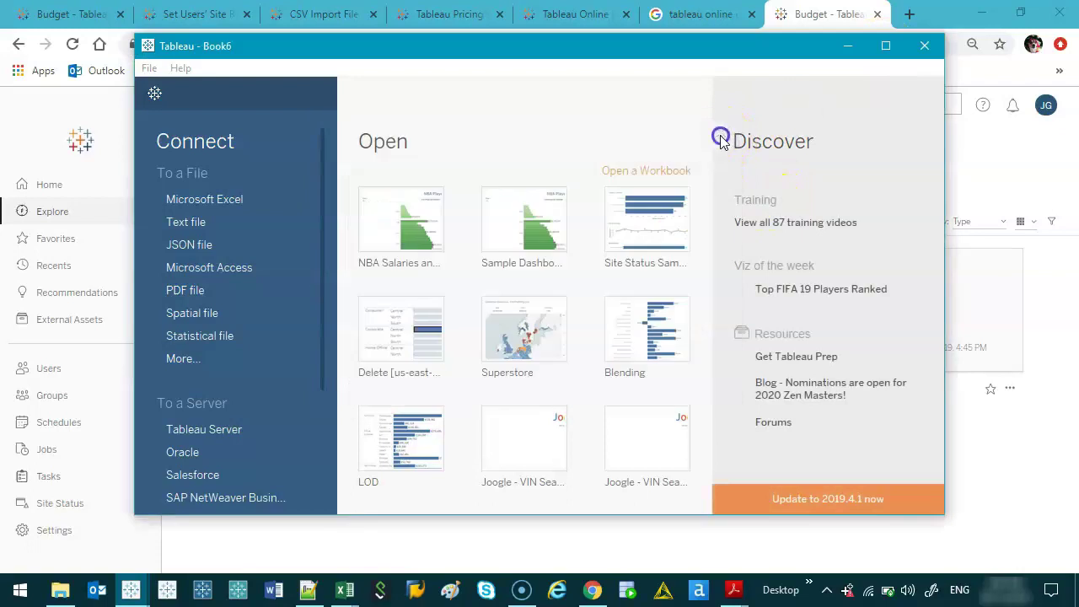
left_click(886, 45)
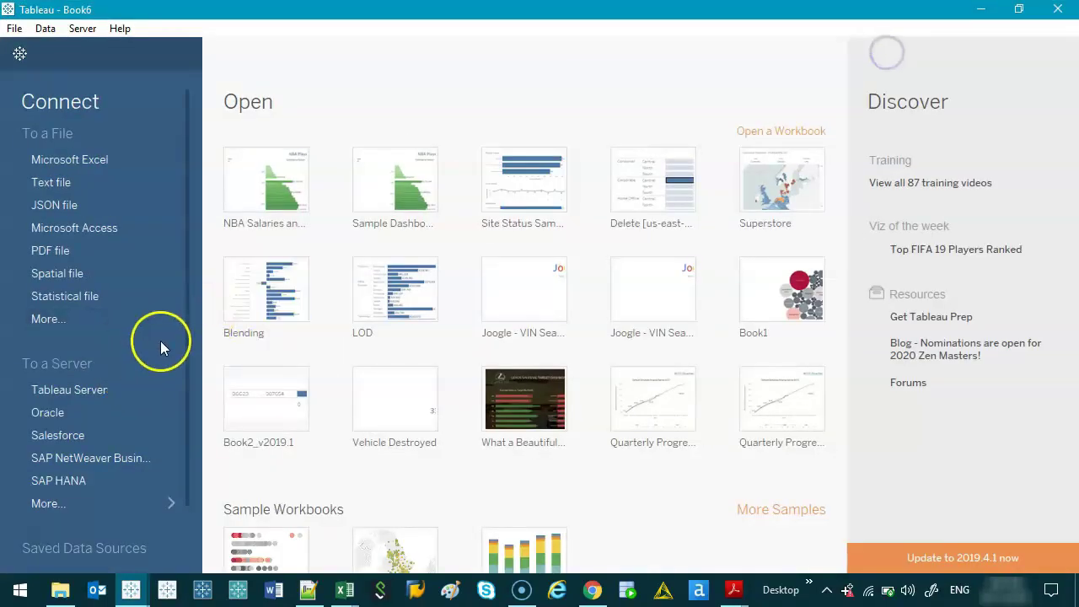
left_click_drag(139, 409, 63, 365)
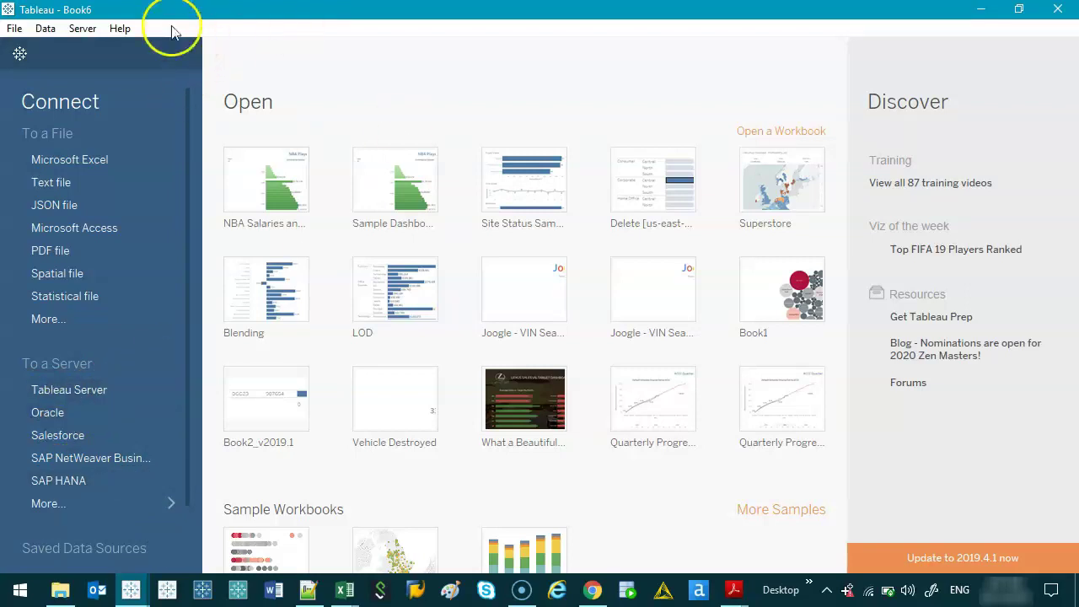
left_click(132, 29)
left_click(175, 14)
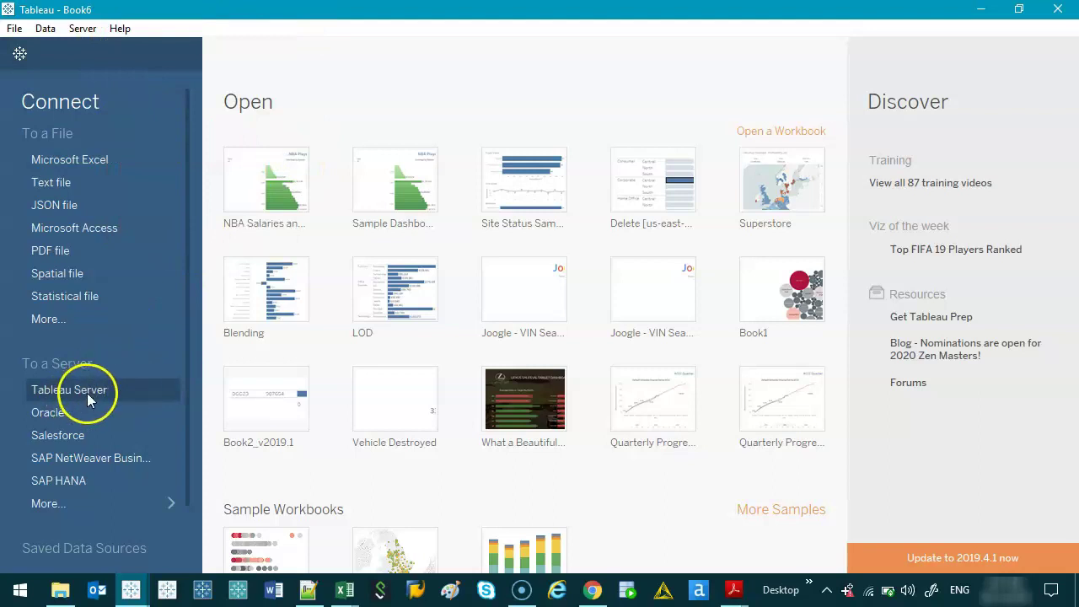
mouse_move(53, 368)
left_mouse_down()
mouse_move(20, 391)
mouse_move(52, 362)
left_mouse_up()
mouse_move(18, 96)
left_mouse_down()
mouse_move(25, 120)
mouse_move(136, 114)
mouse_move(157, 125)
mouse_move(14, 131)
left_mouse_up()
key("Escape")
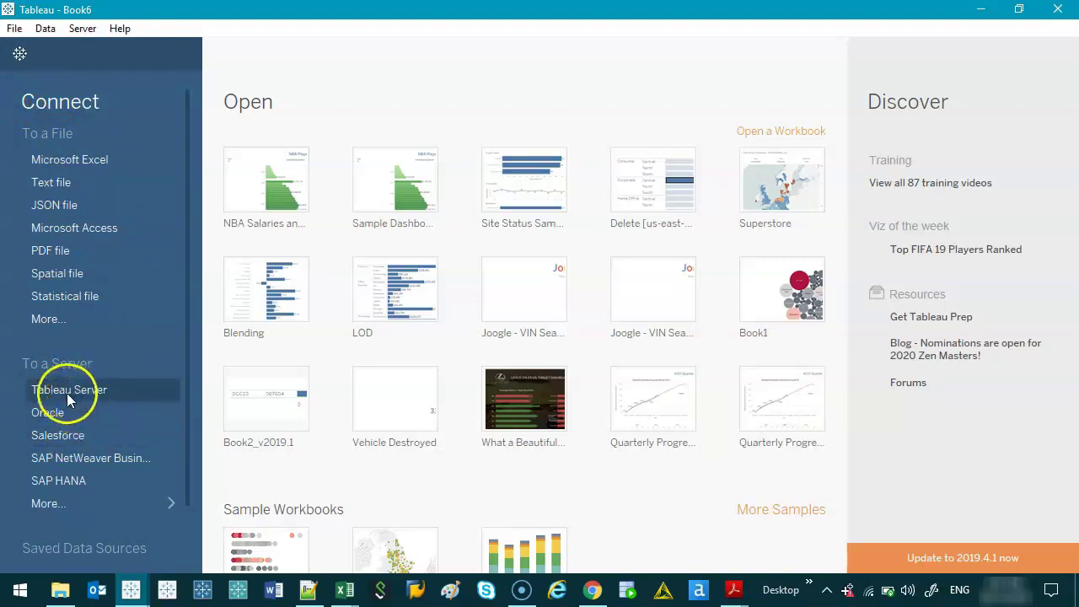
- Search the connectors for "tableau", choose Tableau Server, and sign in to Tableau Online with the account password
left_click(72, 504)
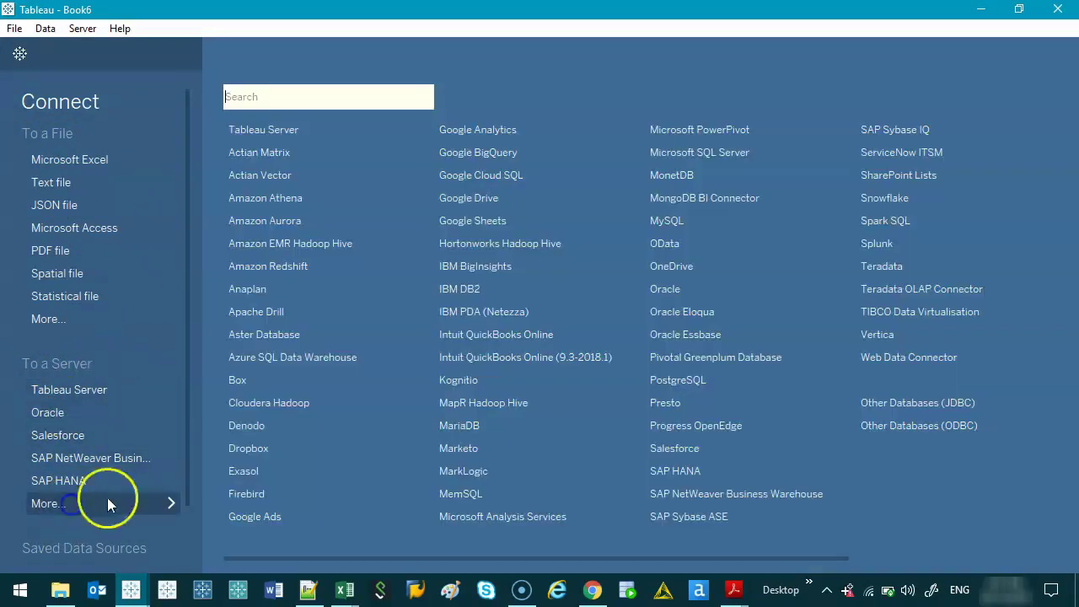
type("tableau")
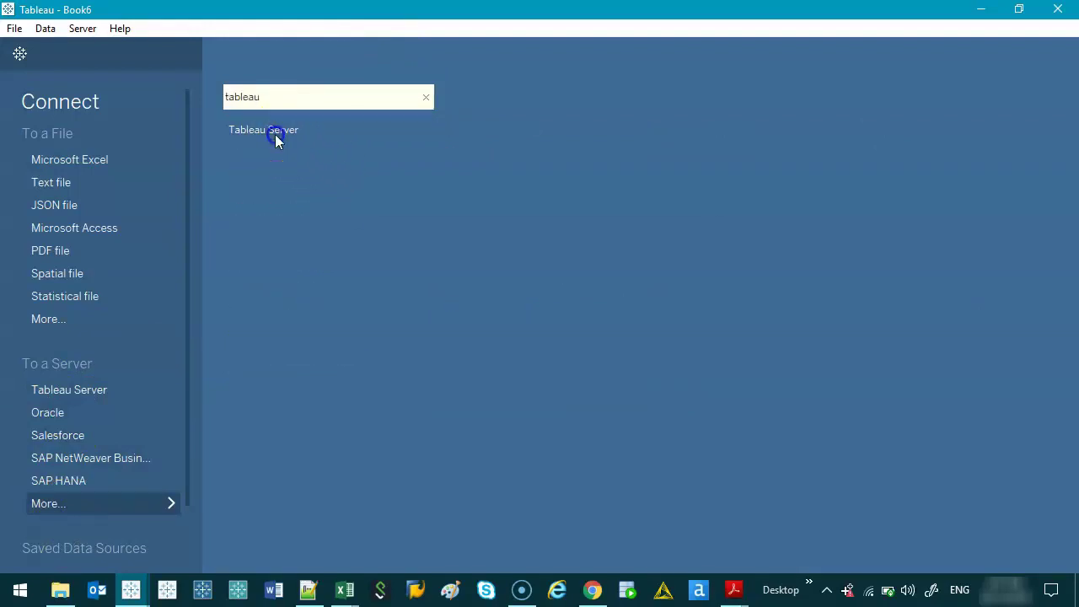
left_click(274, 134)
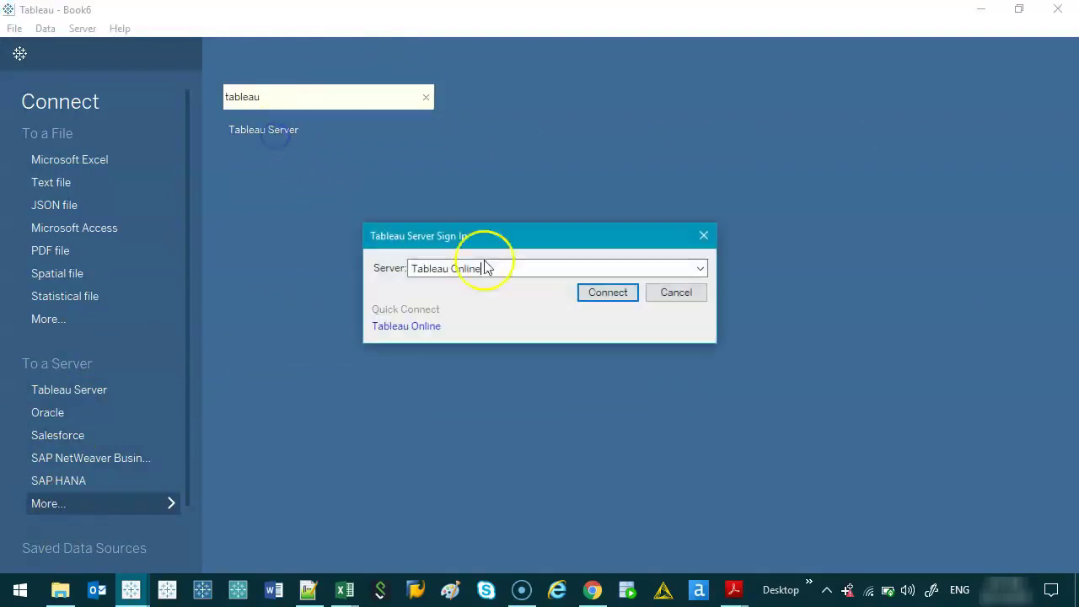
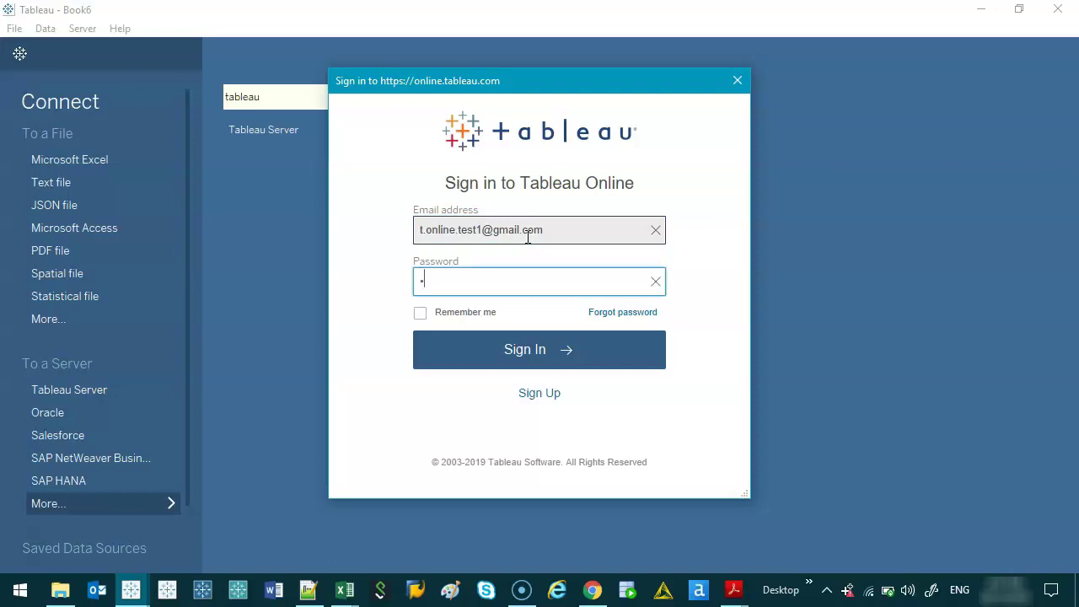
type("*")
left_click(536, 352)
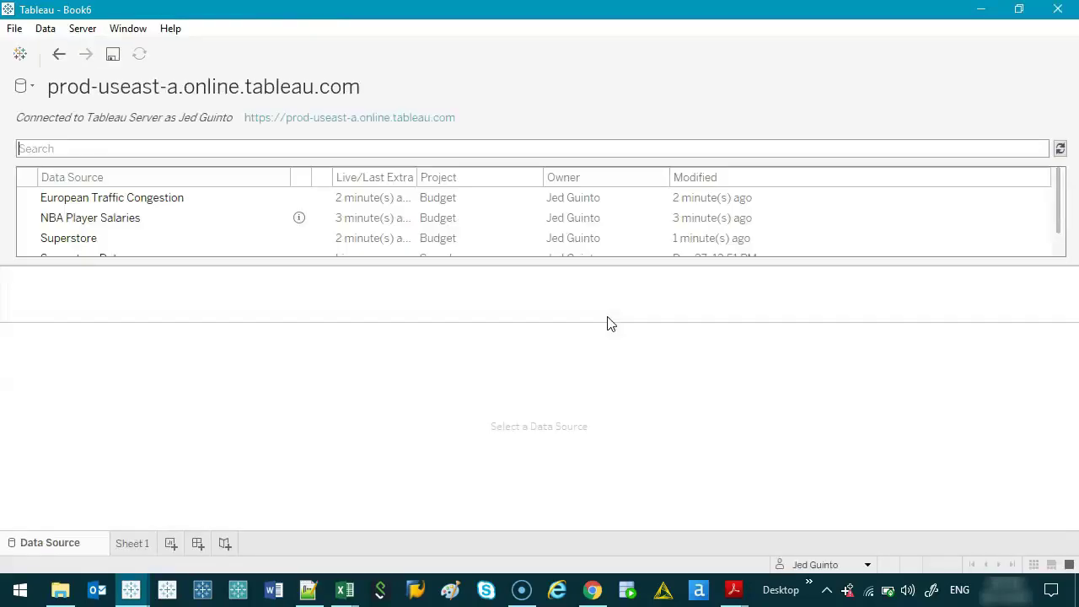
- Enlarge the server's data source list, widen the Live/Last Extract column, and review the available data sources and their projects
left_click(428, 202)
scroll(204, 239, "down", 1)
left_click_drag(294, 265, 309, 301)
left_click(199, 259)
left_click(147, 244)
left_click_drag(417, 177, 440, 207)
left_click(139, 263)
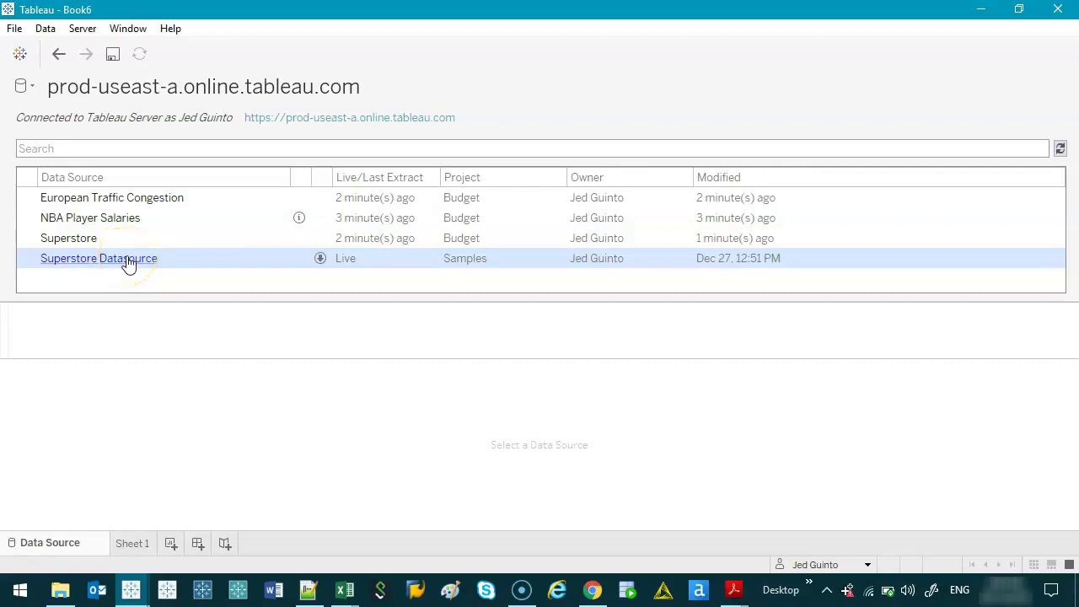
left_click(412, 287)
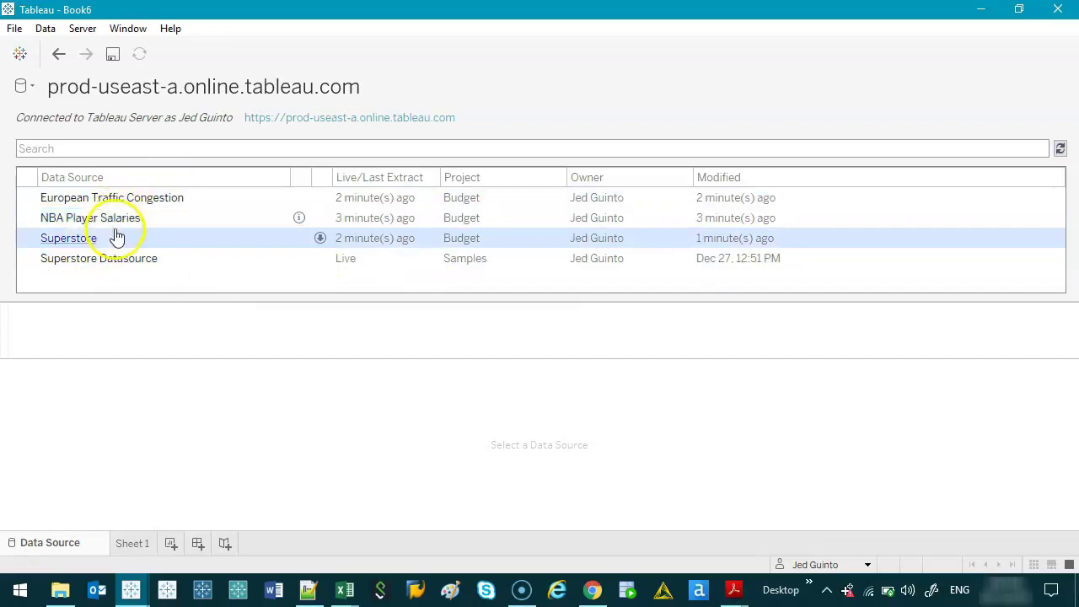
- Connect the workbook to the published NBA Player Salaries data source and open Sheet 1
left_click(74, 225)
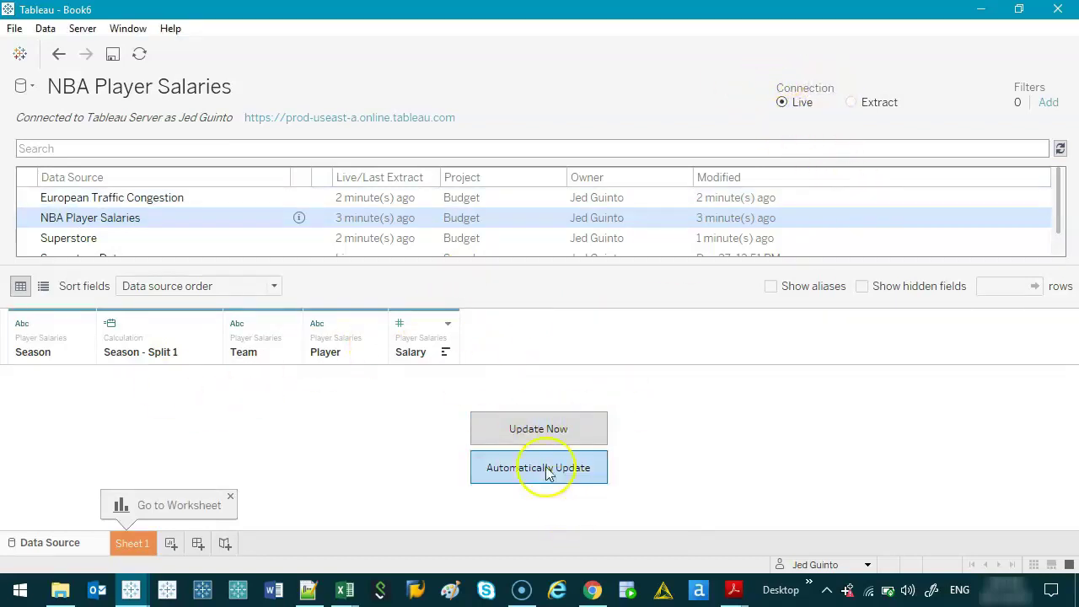
left_click(143, 546)
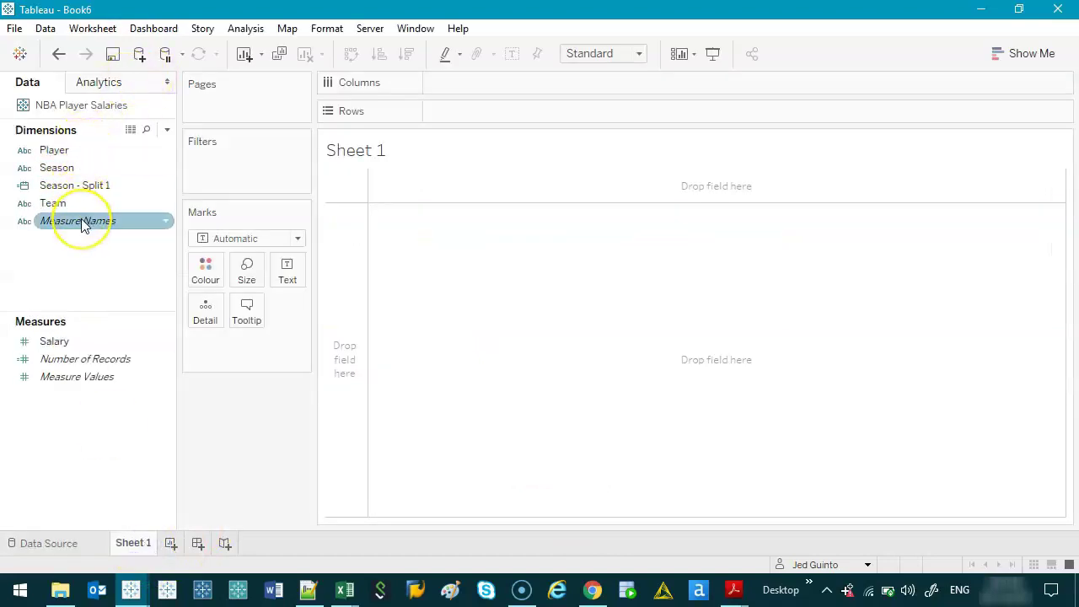
- Review the NBA Player Salaries fields and check which server publishing commands are available for this workbook
mouse_move(82, 224)
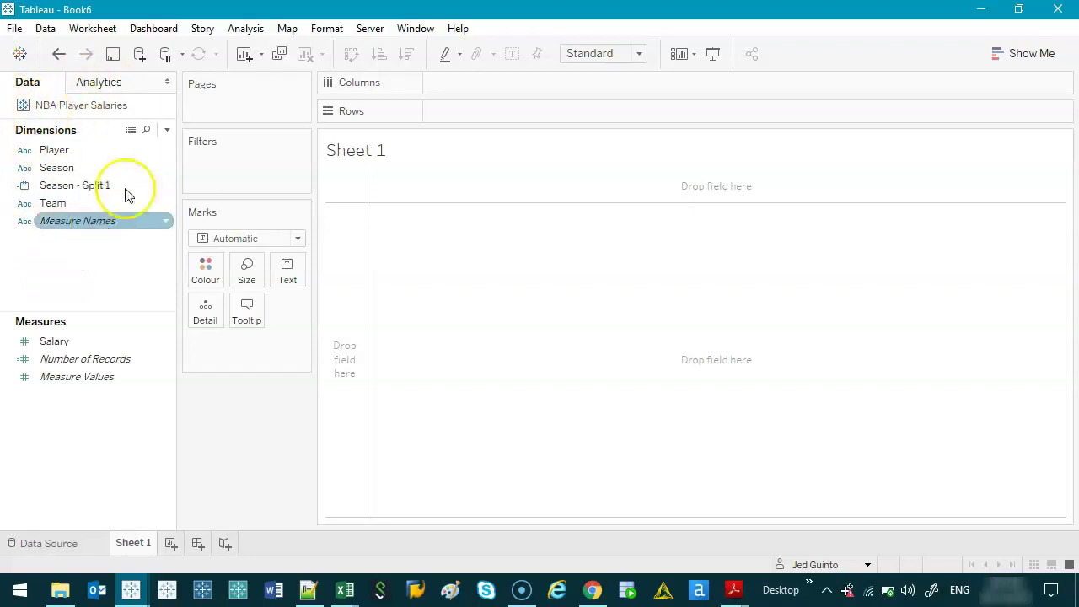
left_click(366, 27)
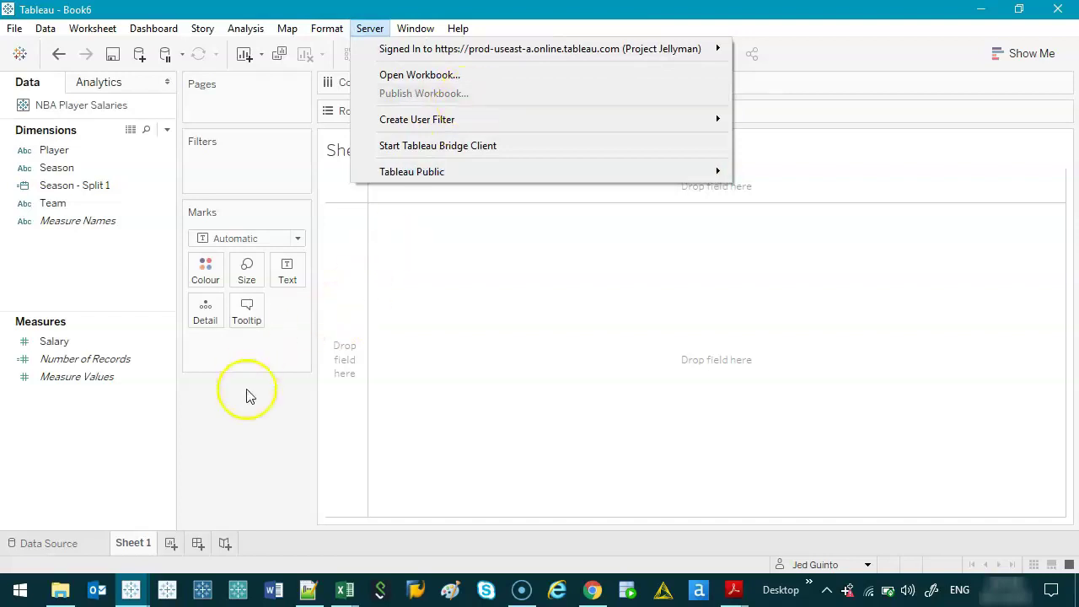
left_click(247, 425)
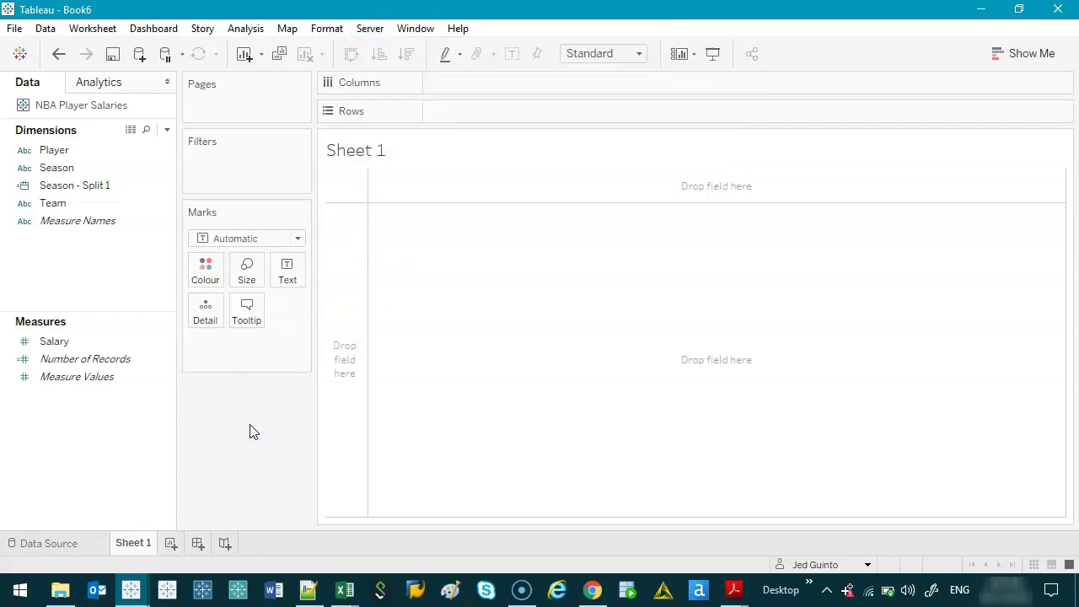